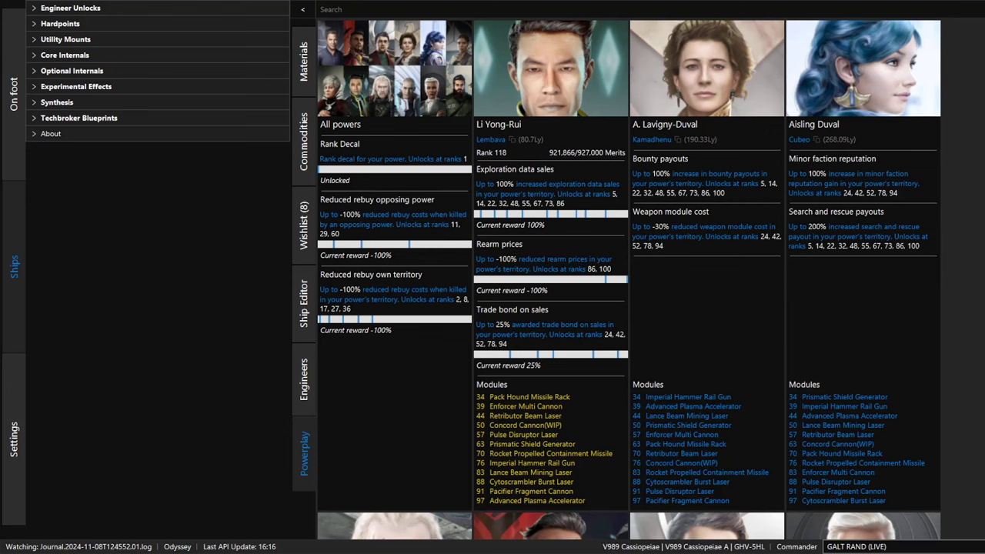
Hide the blueprint sidebar and examine each power's perks, unlock ranks and modules in the Powerplay overview
left_click(302, 9)
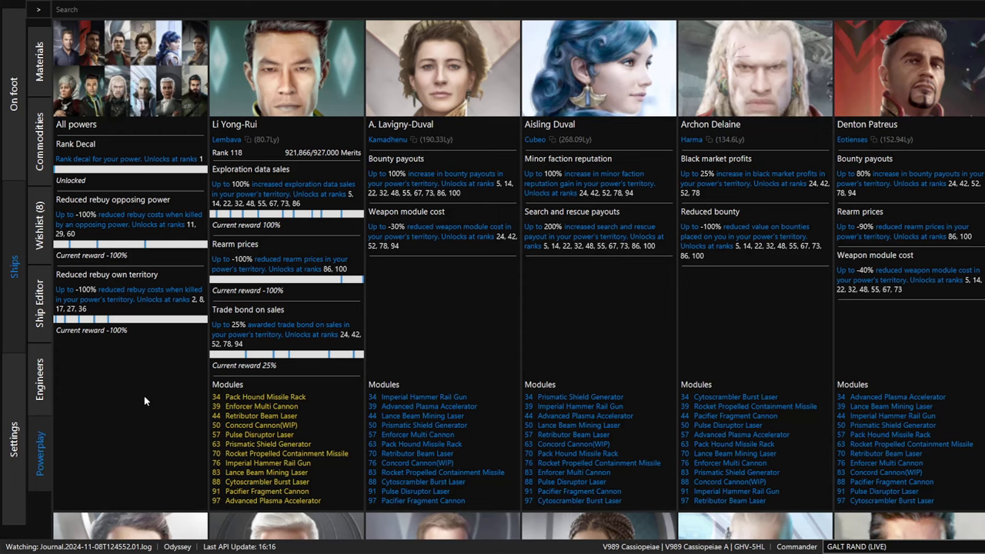
scroll(143, 395, "down", 6)
scroll(142, 408, "down", 4)
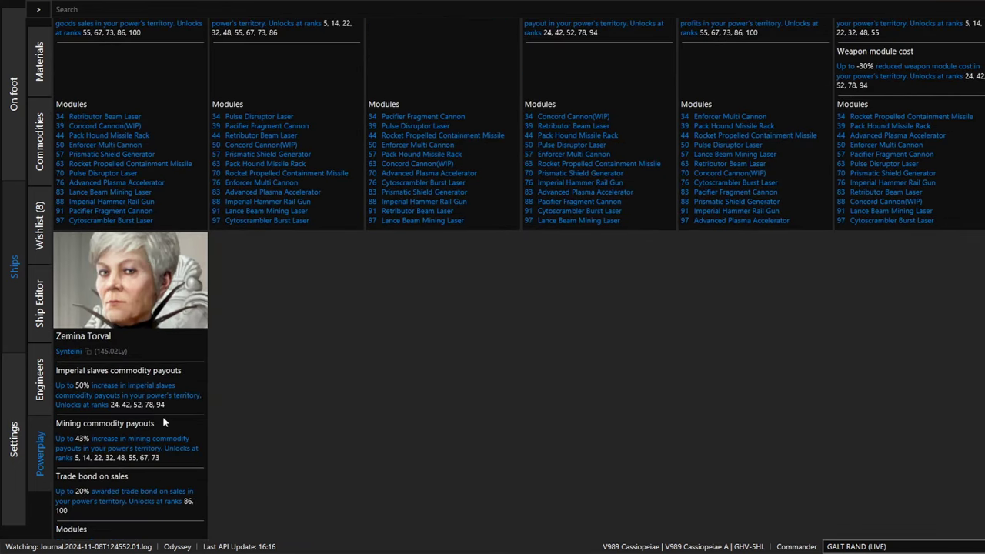
scroll(439, 435, "up", 8)
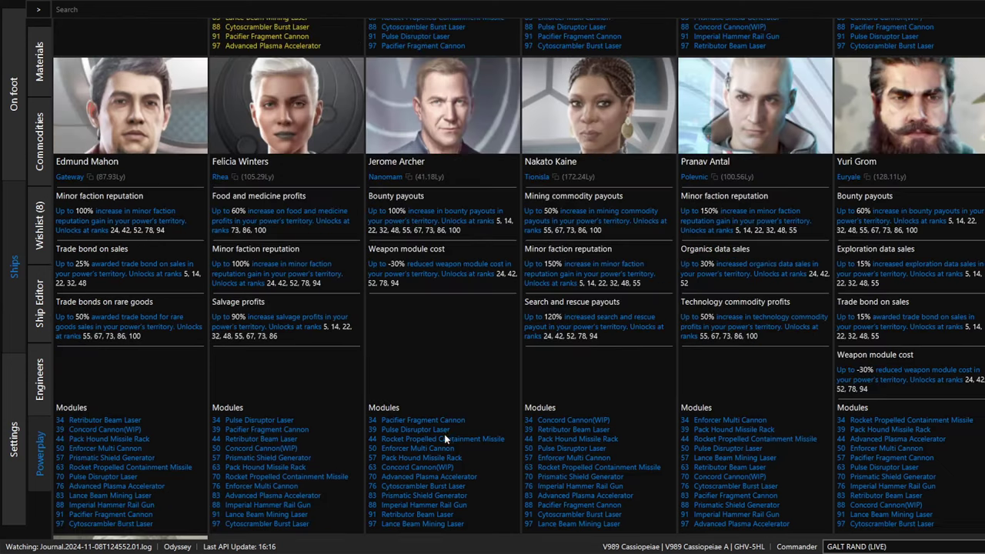
scroll(306, 359, "up", 2)
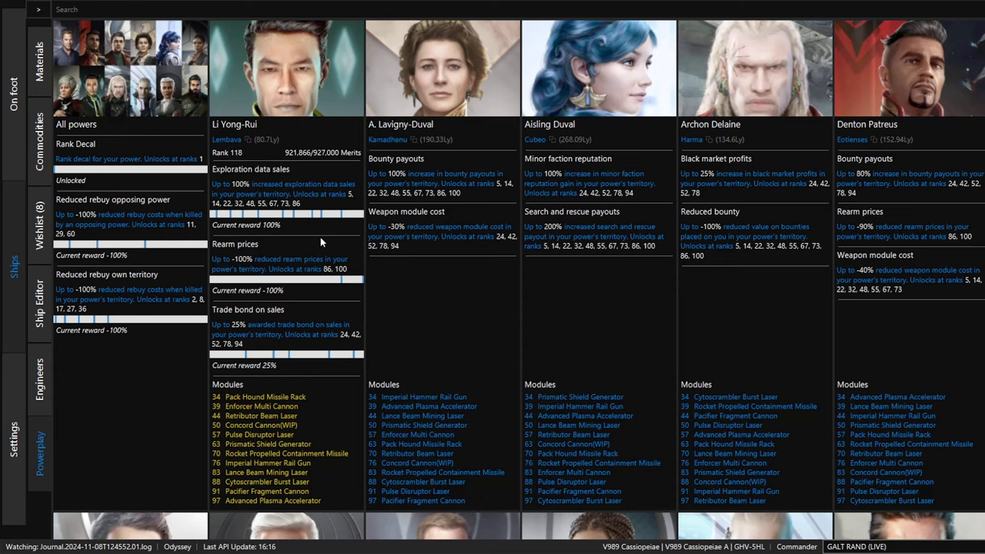
scroll(331, 237, "down", 2)
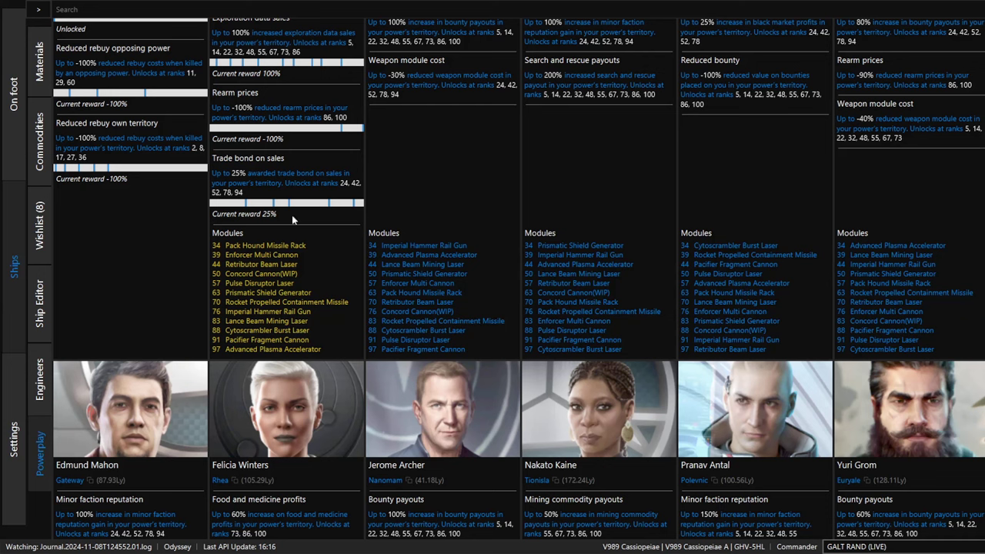
scroll(466, 300, "up", 2)
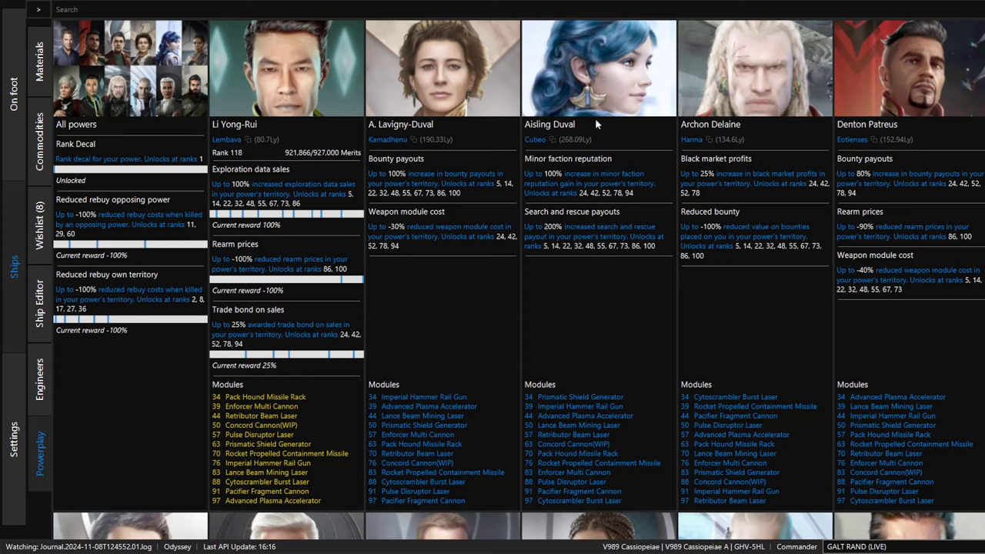
scroll(612, 245, "down", 2)
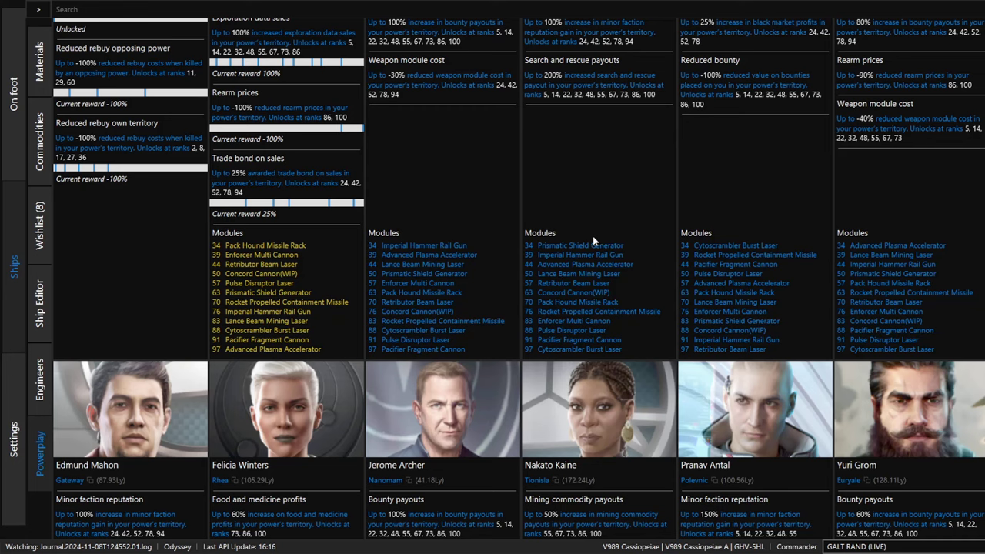
scroll(479, 350, "up", 3)
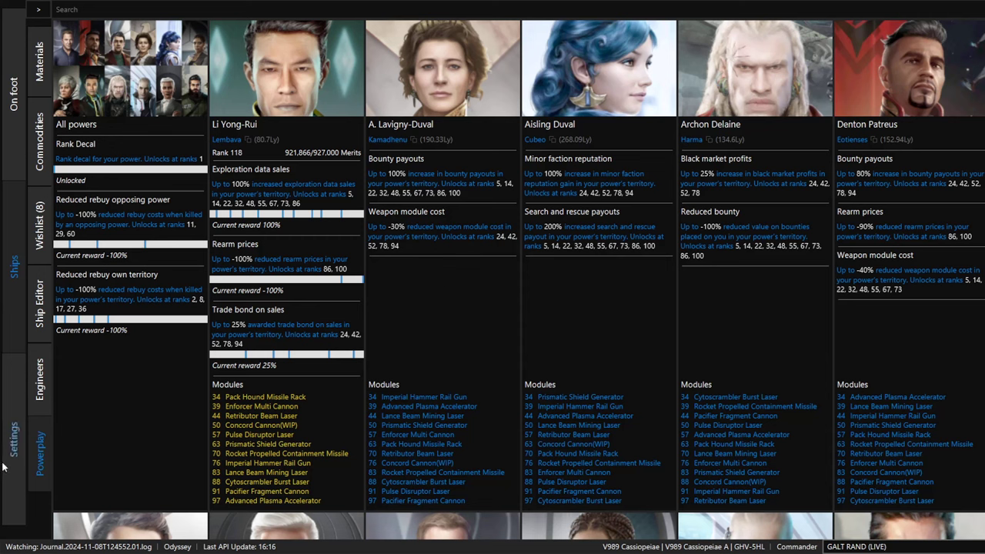
Open the ship engineers overview and examine the engineers' ranks, locations, module specialties and unlock prerequisites
left_click(41, 381)
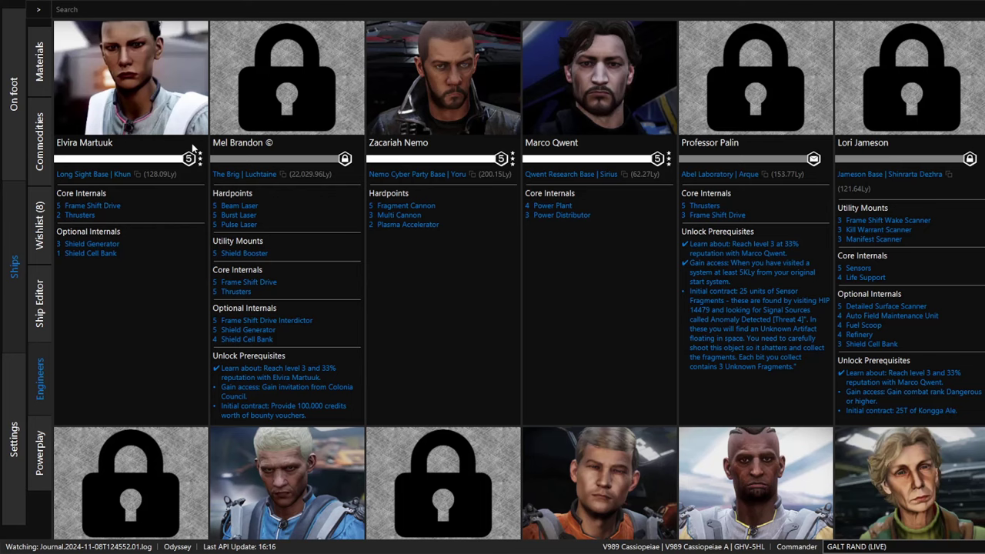
scroll(690, 330, "down", 4)
scroll(690, 331, "down", 6)
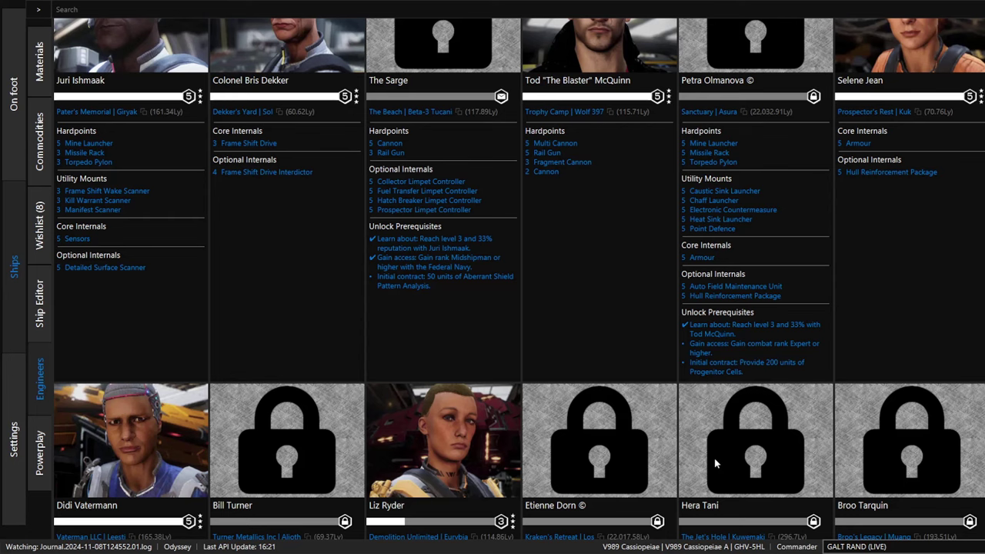
scroll(821, 431, "up", 10)
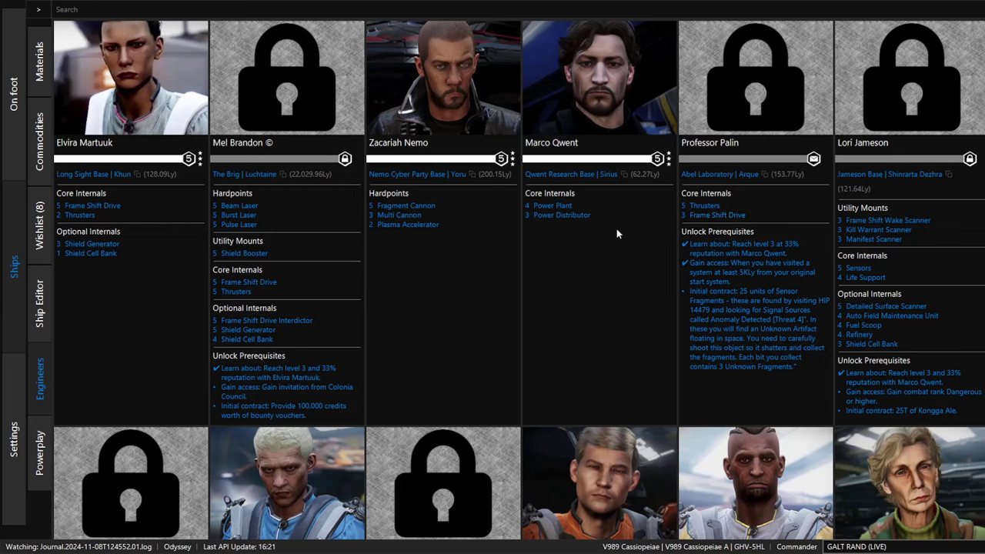
scroll(541, 359, "down", 5)
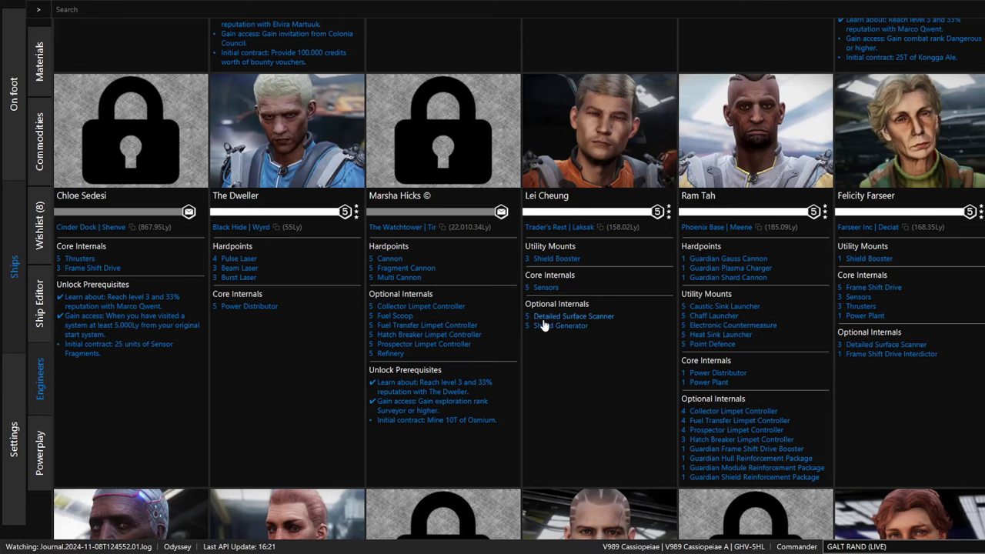
scroll(607, 333, "up", 5)
scroll(607, 336, "down", 5)
scroll(583, 284, "down", 6)
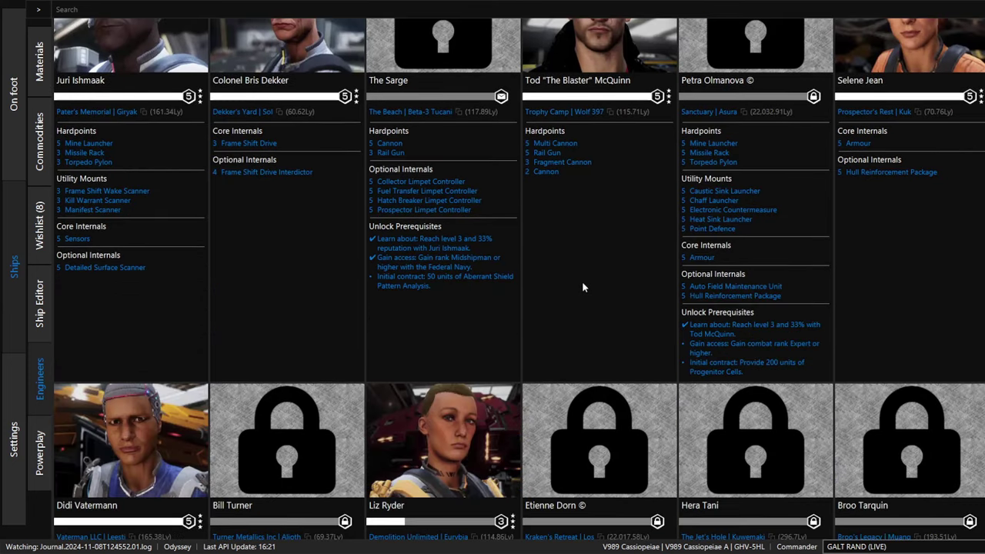
scroll(582, 281, "down", 10)
scroll(581, 281, "up", 15)
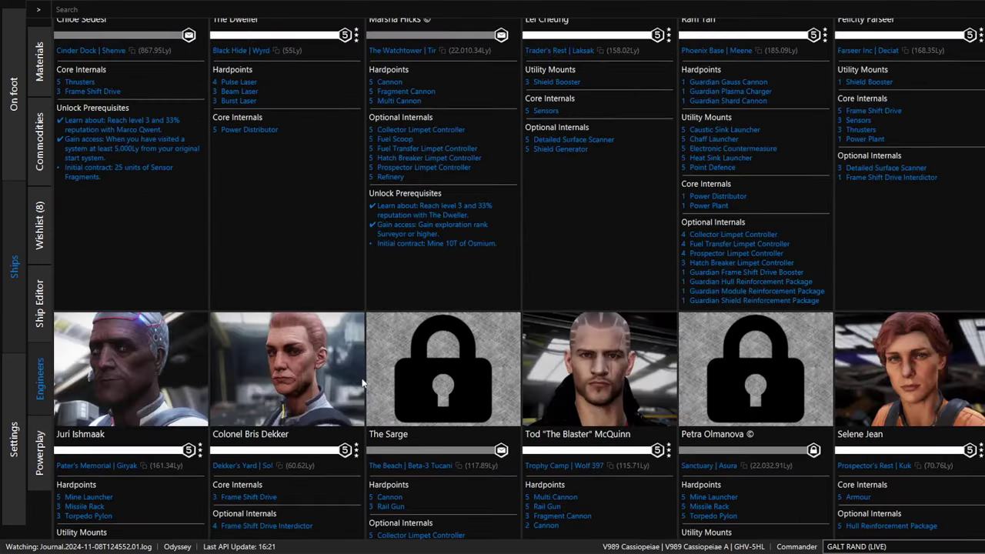
Show the blueprint sidebar again and compare grades 1 to 5 of the Shield Generator's Enhanced Low Power Shields blueprint, ending on grade 5
left_click(38, 10)
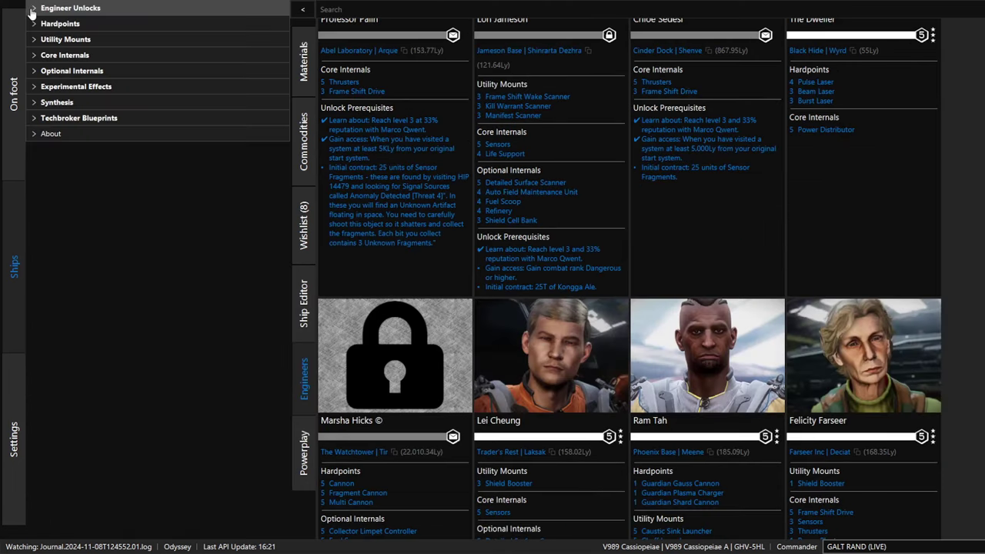
left_click(100, 74)
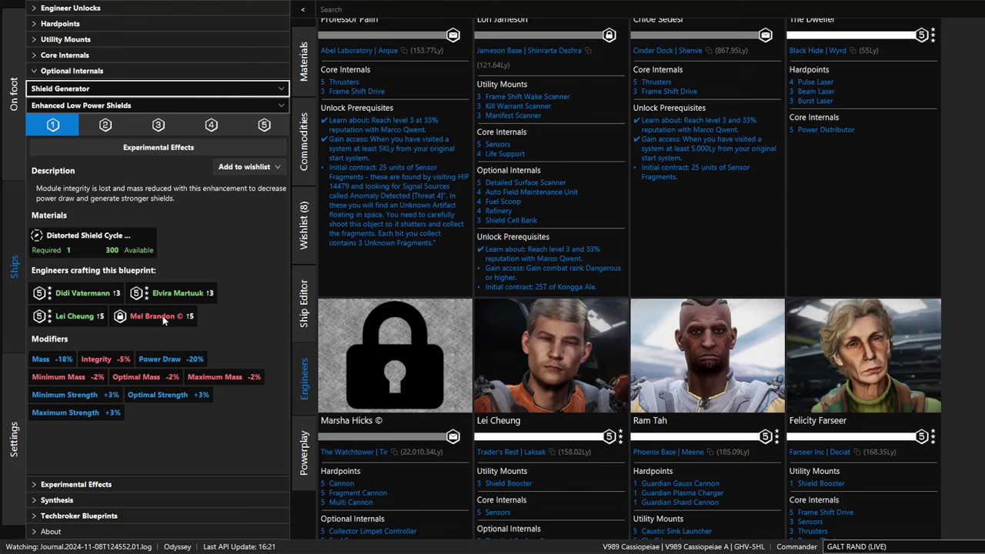
left_click(110, 127)
left_click(158, 126)
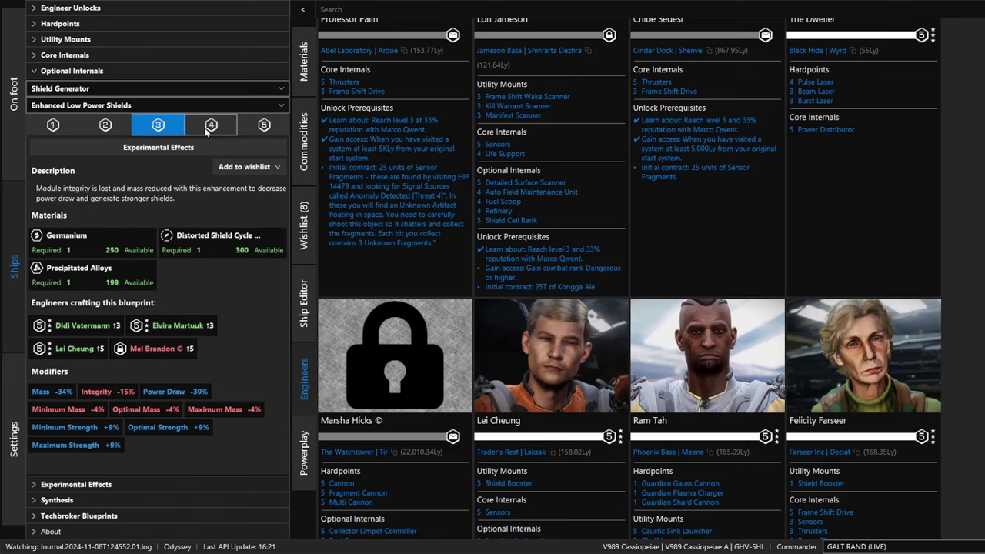
left_click(211, 128)
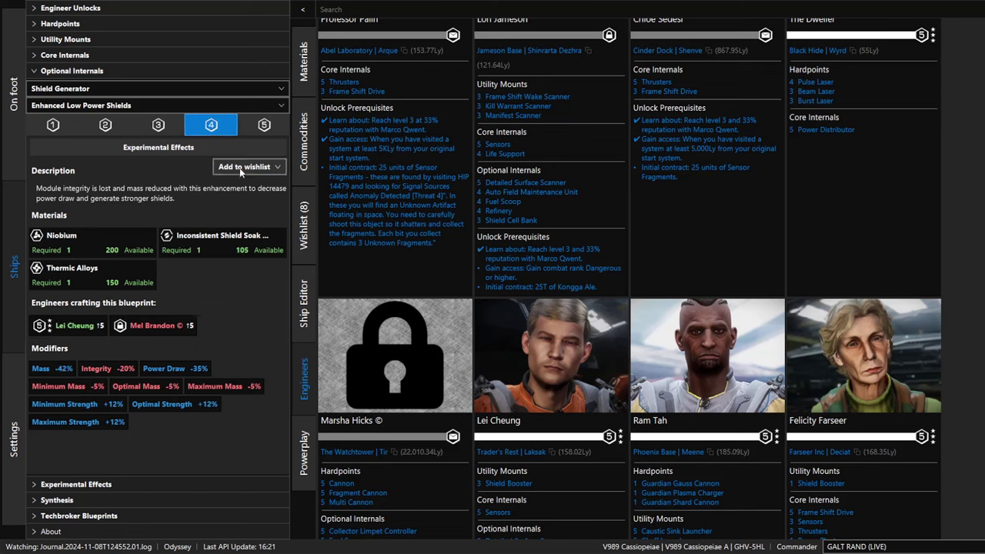
left_click(264, 128)
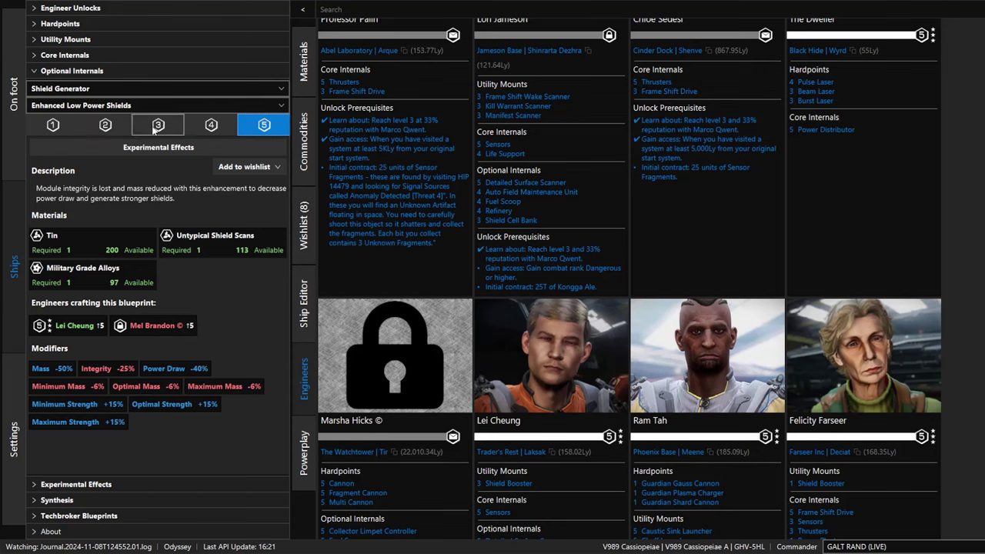
left_click(59, 128)
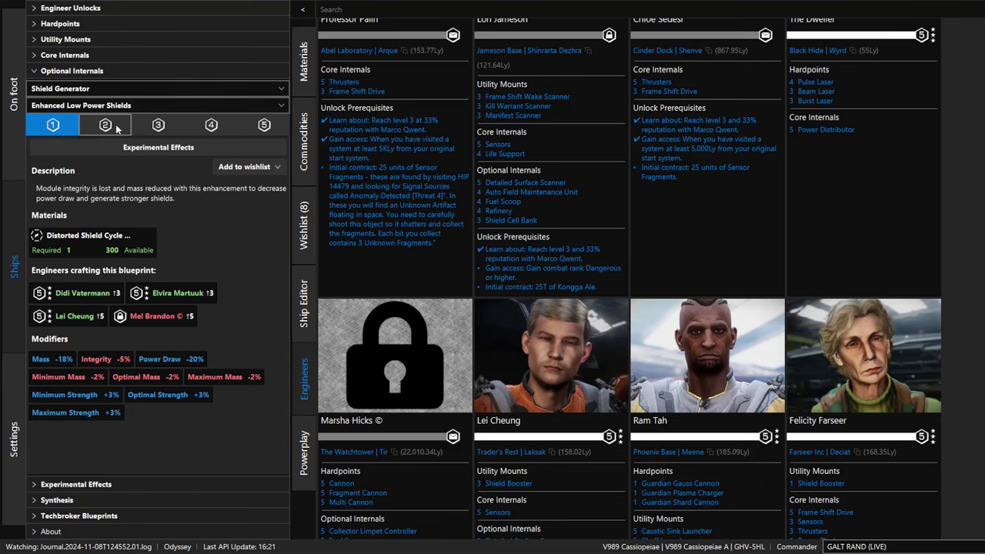
left_click(259, 127)
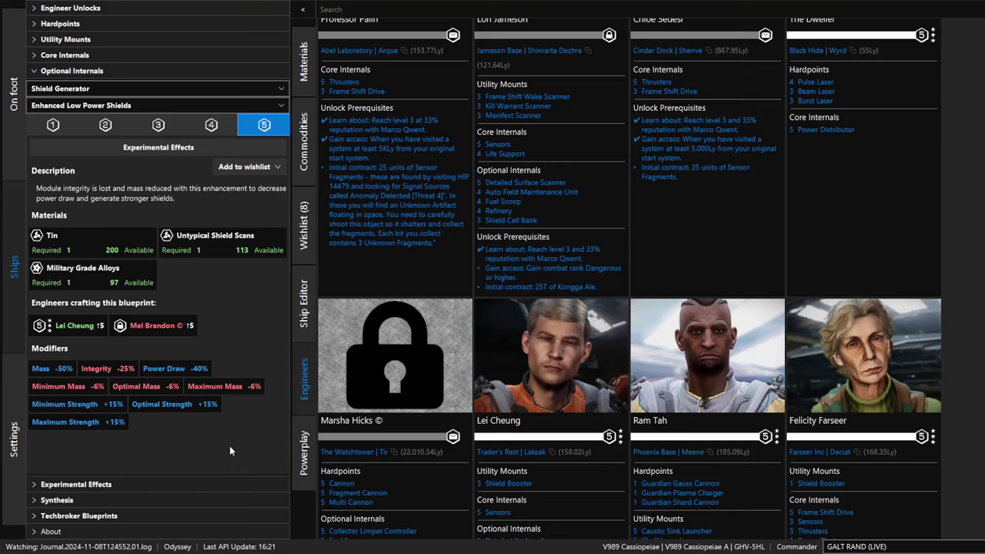
View the Core Internals, Utility Mounts and Hardpoints blueprint categories, leaving them all collapsed
left_click(75, 57)
left_click(80, 39)
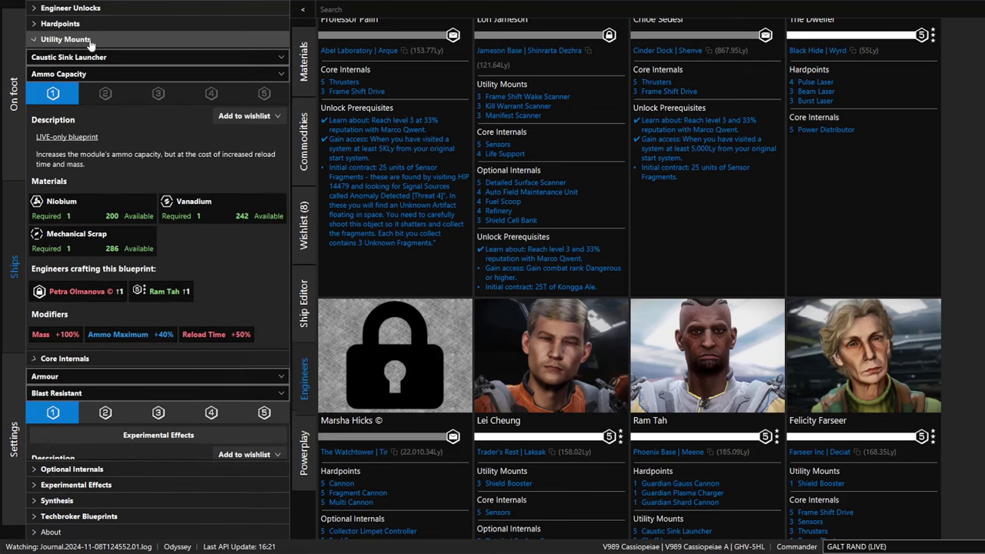
left_click(83, 23)
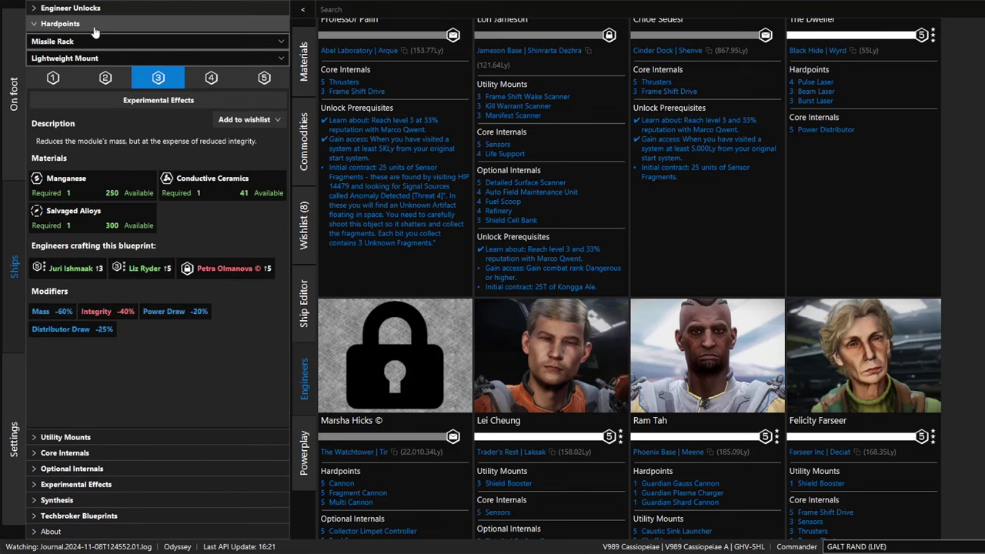
left_click(93, 27)
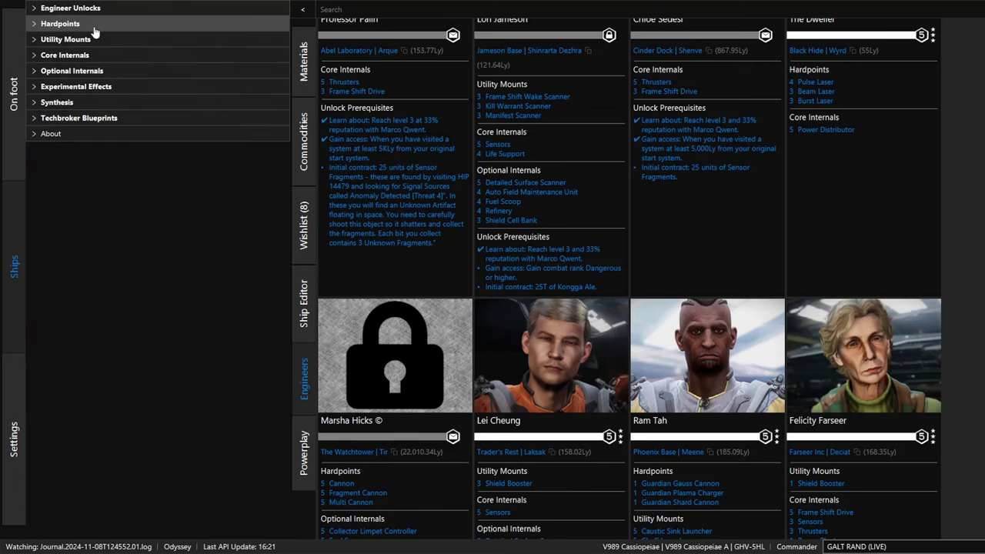
Review the Shield Generator's Double Braced, Lo Draw and Fast Charge experimental effects, and collapse the category
left_click(114, 88)
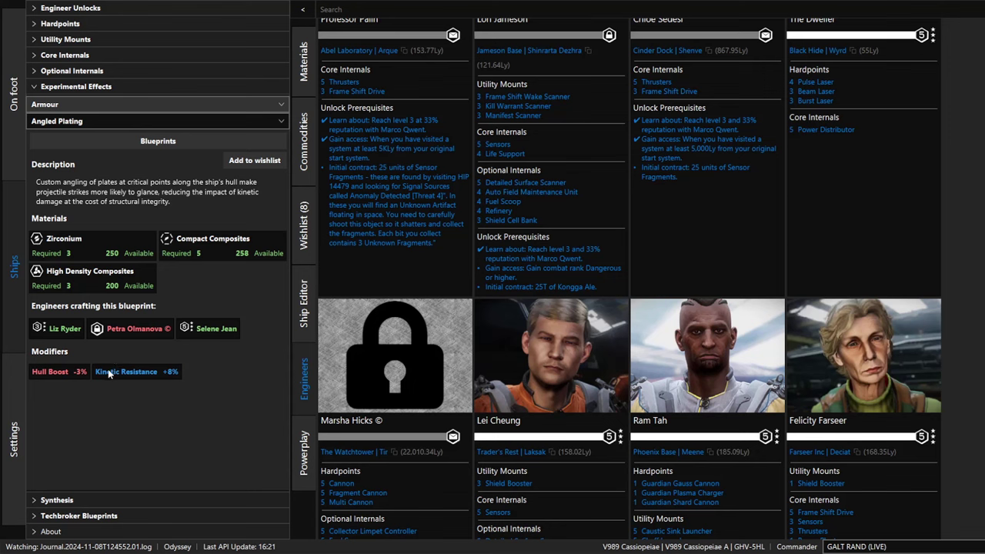
key("Down")
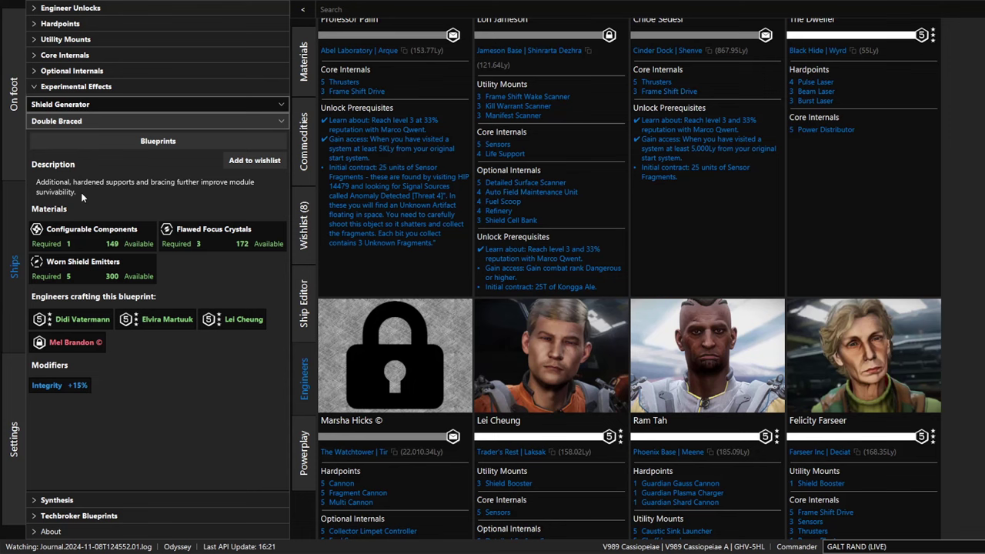
key("l")
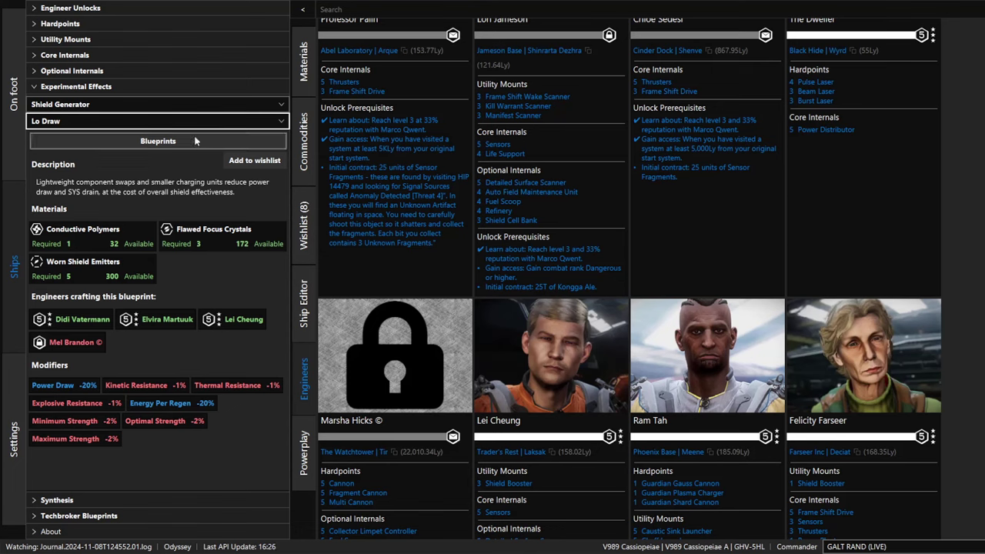
left_click(114, 160)
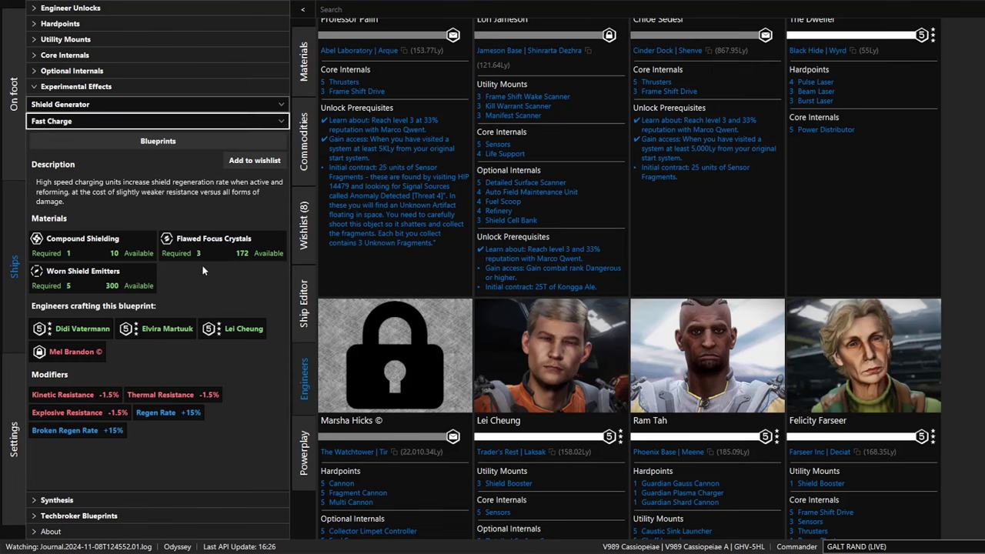
left_click(87, 89)
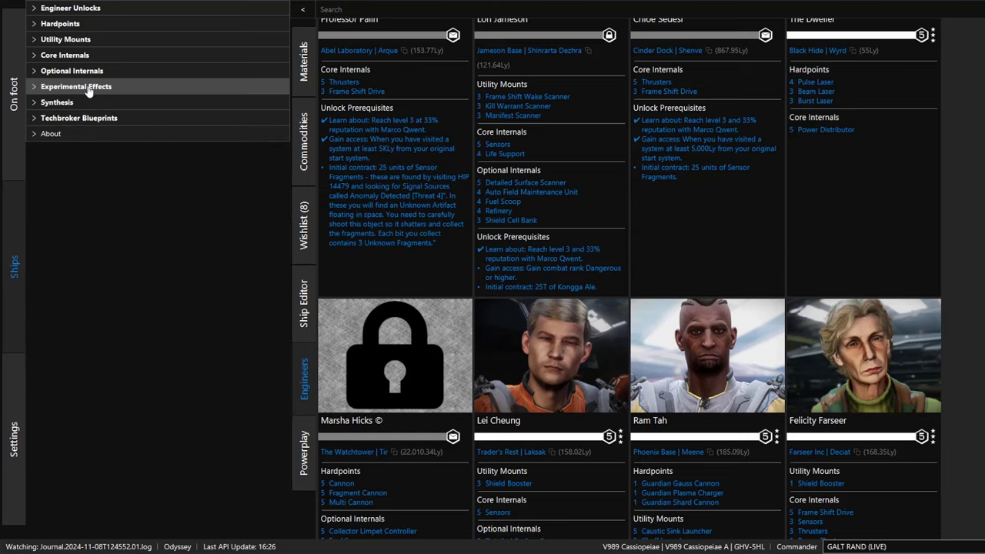
Review the unlock objectives for engineers Elvira Martuuk and Mel Brandon, and collapse the engineer unlocks
left_click(119, 8)
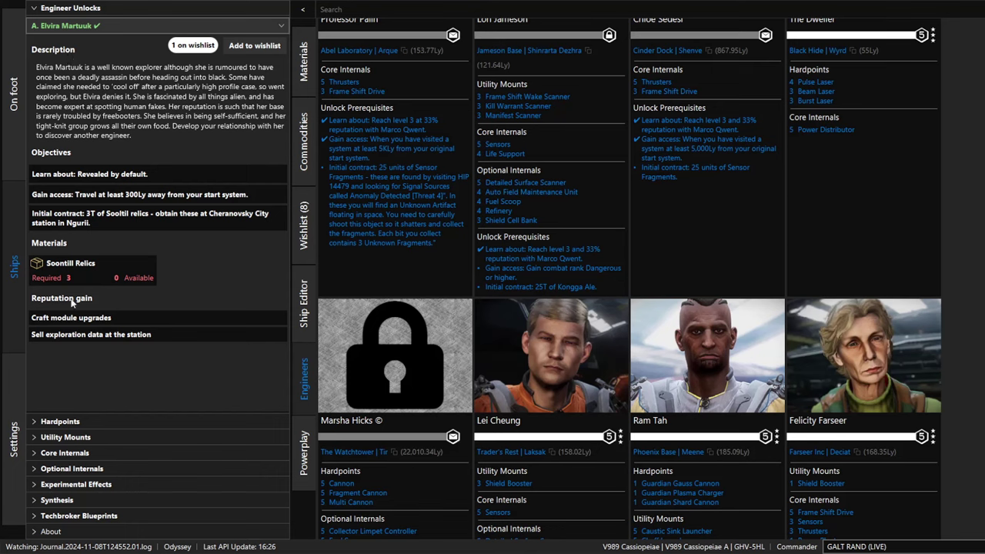
left_click(91, 26)
left_click(92, 59)
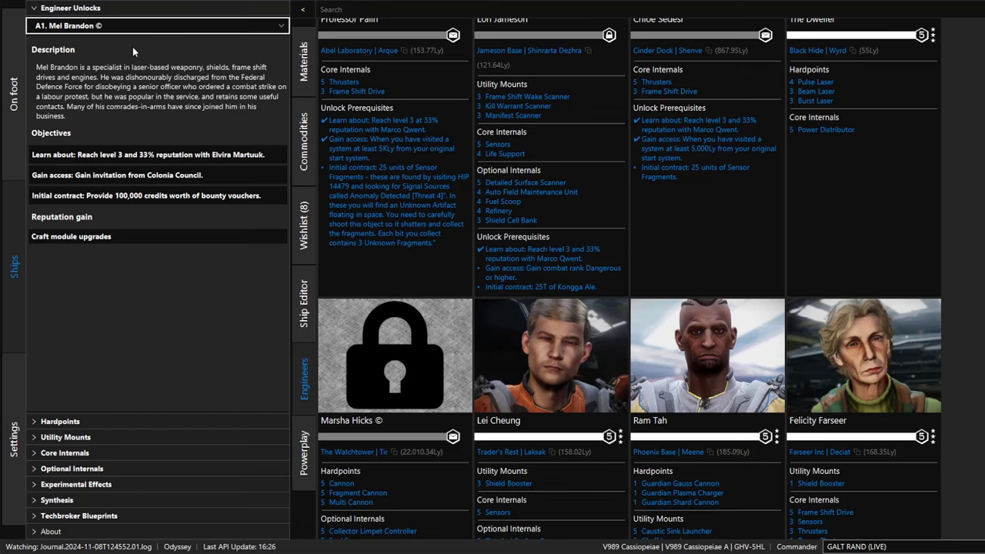
left_click(34, 9)
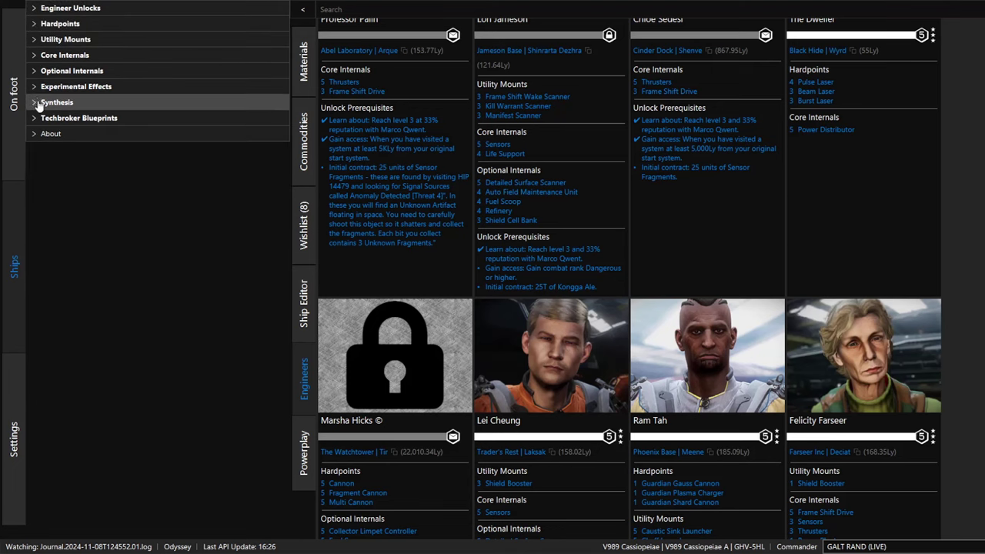
Look up the AFM Refill and Limpets synthesis recipes at basic quality, and collapse the synthesis category
left_click(38, 103)
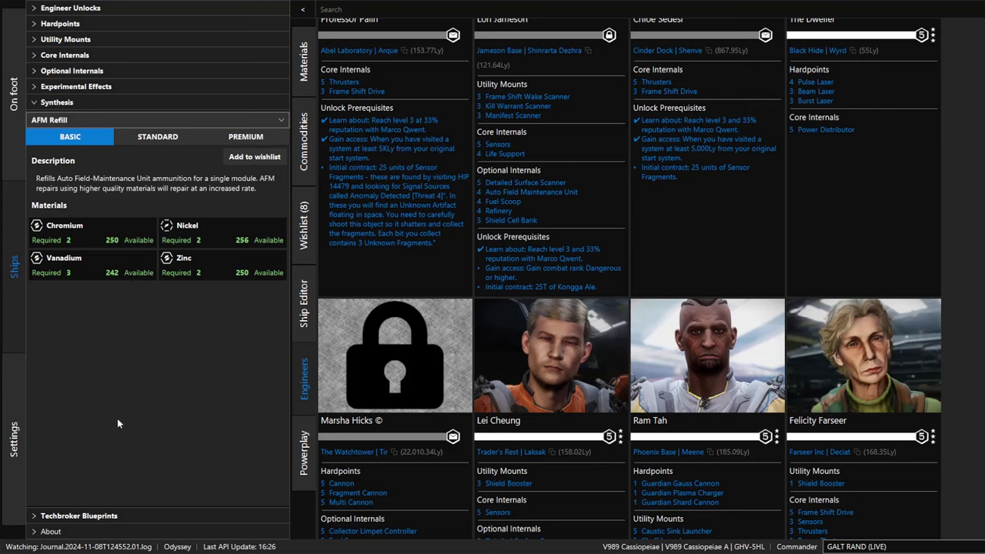
key("l")
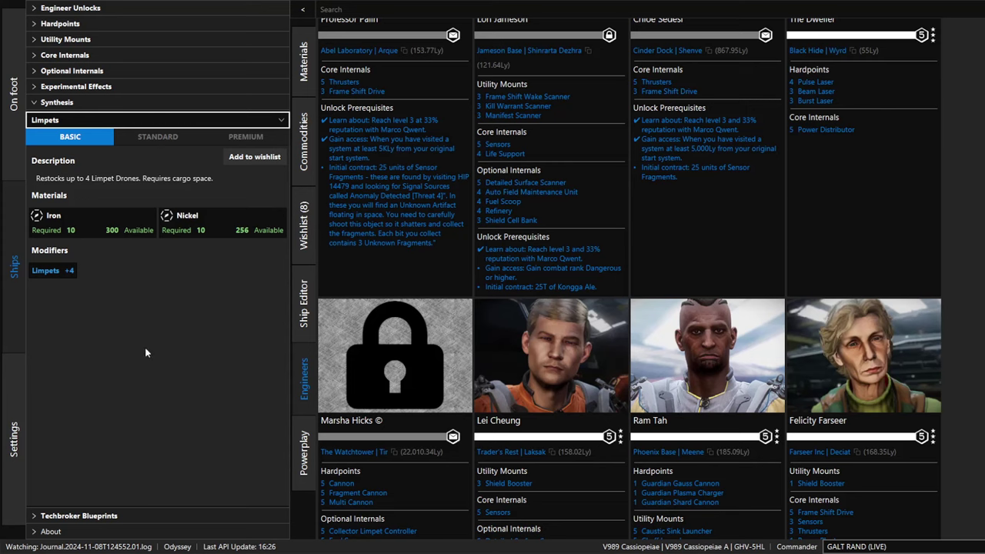
left_click(56, 104)
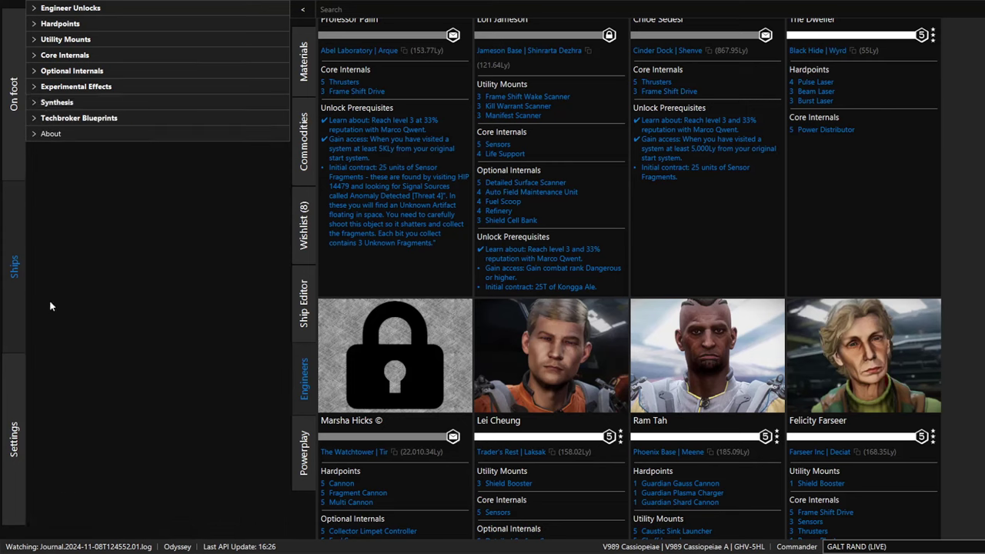
Review Techbroker blueprints for Guardian Fighters, Human Livery, Human Modules such as Engineered FSD V1, and Guardian Weapons, and collapse the category
left_click(107, 120)
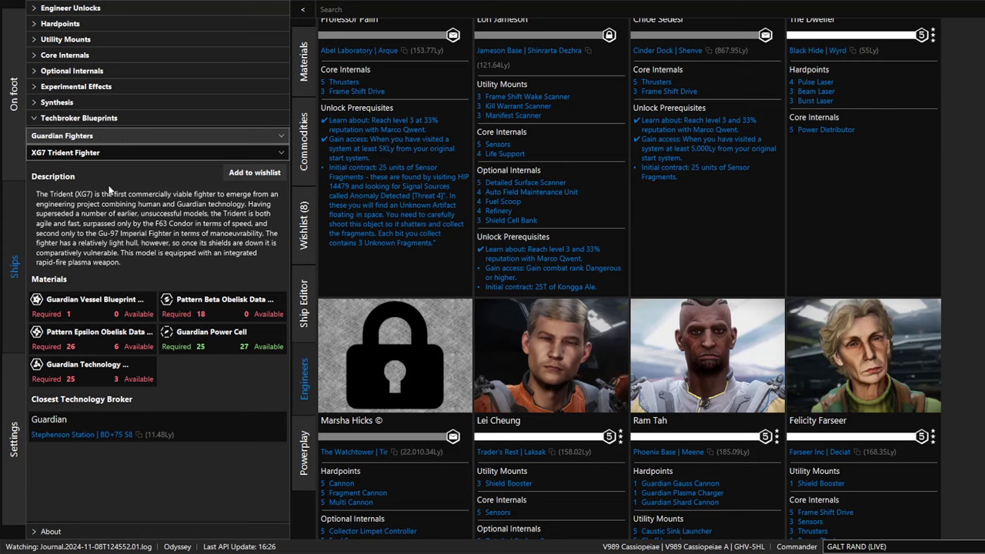
key("h")
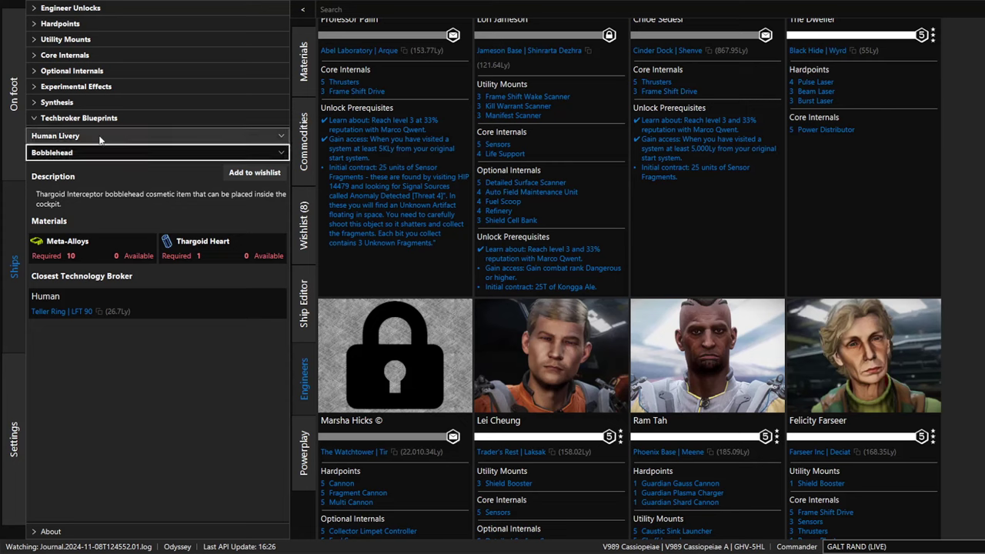
key("h")
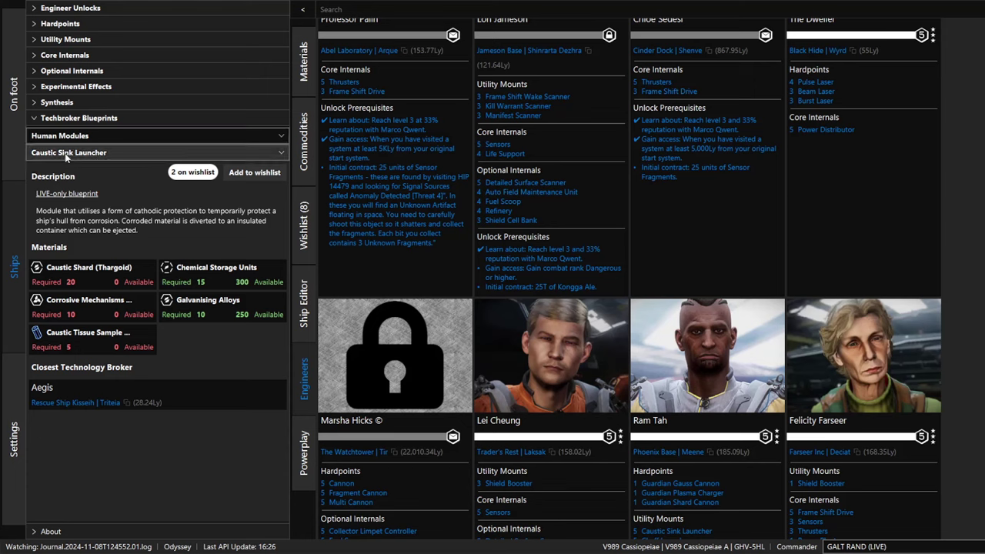
key("Tab")
key("Down")
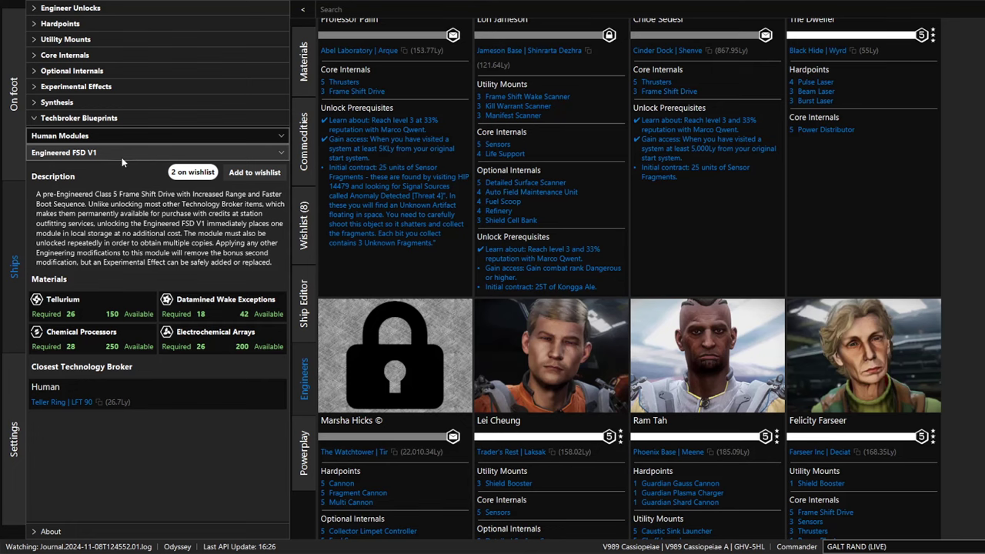
key("Down")
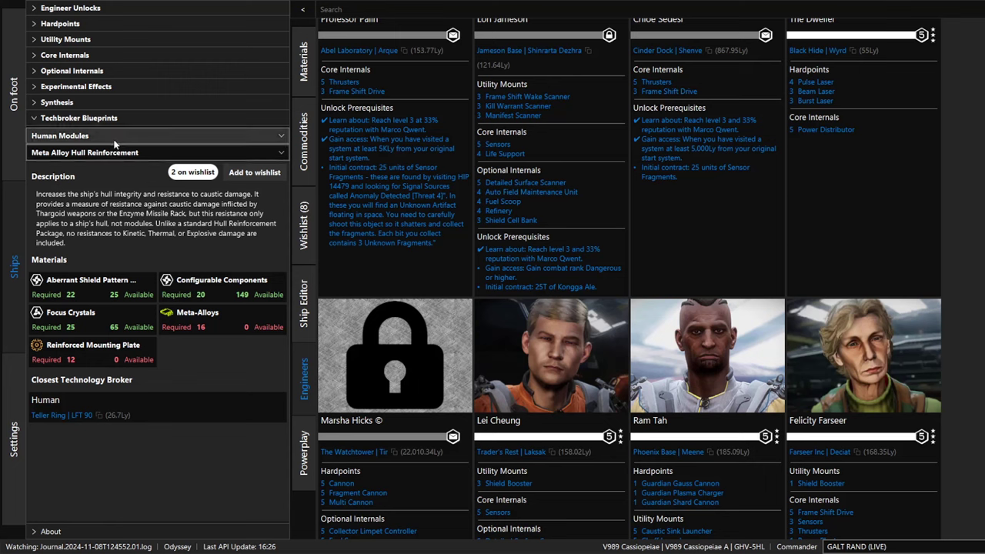
key("Up")
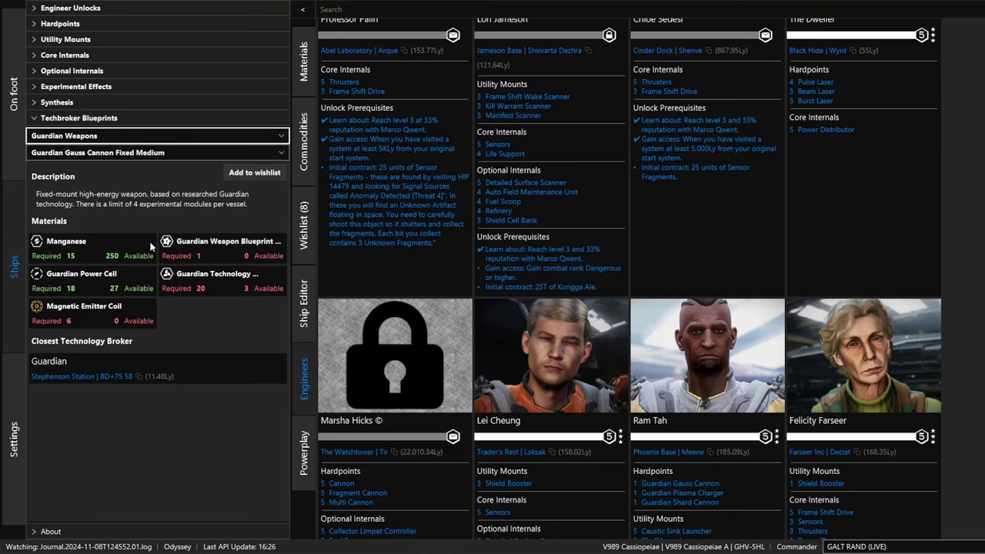
left_click(129, 120)
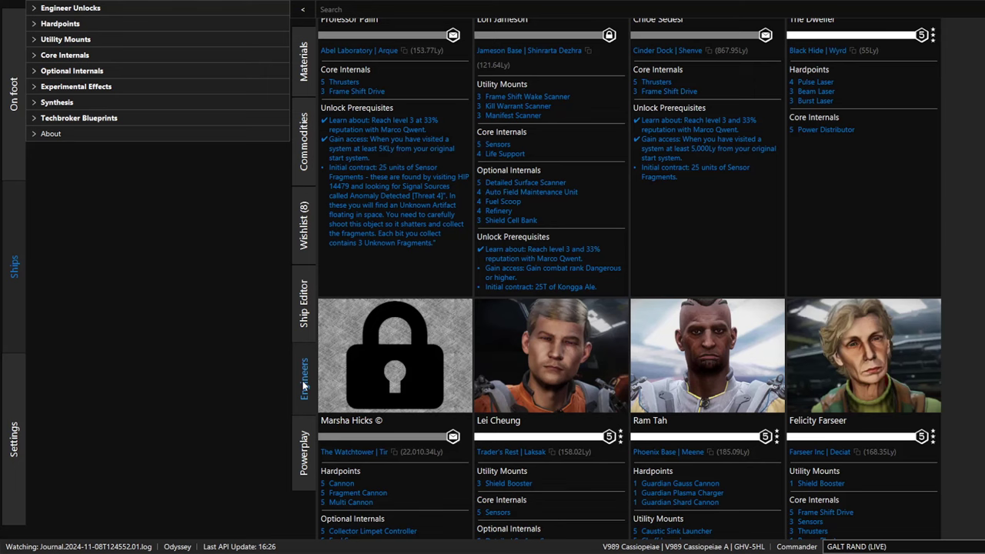
Examine the modules and stats of the test - Mandalay build in the ship editor, hiding the blueprint categories during the review
left_click(305, 326)
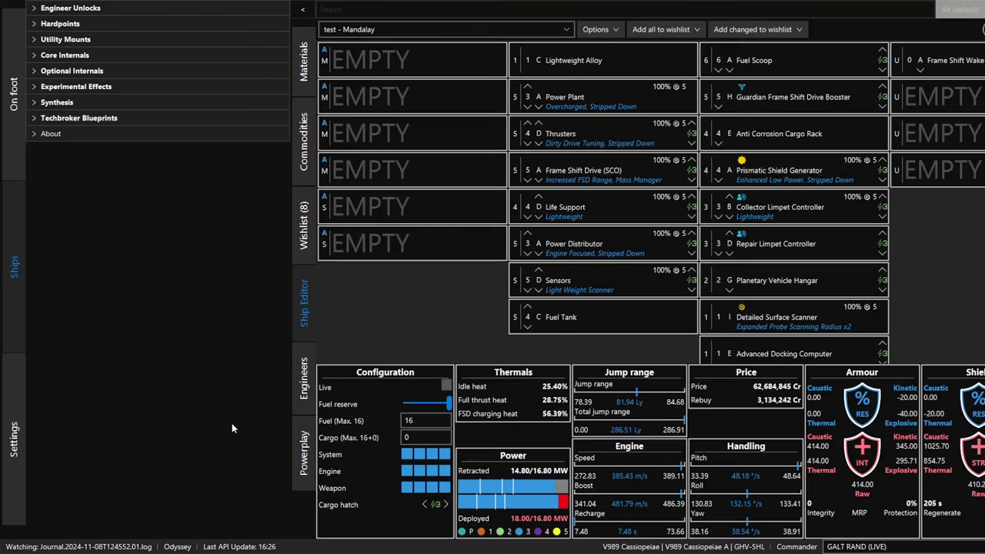
left_click(302, 9)
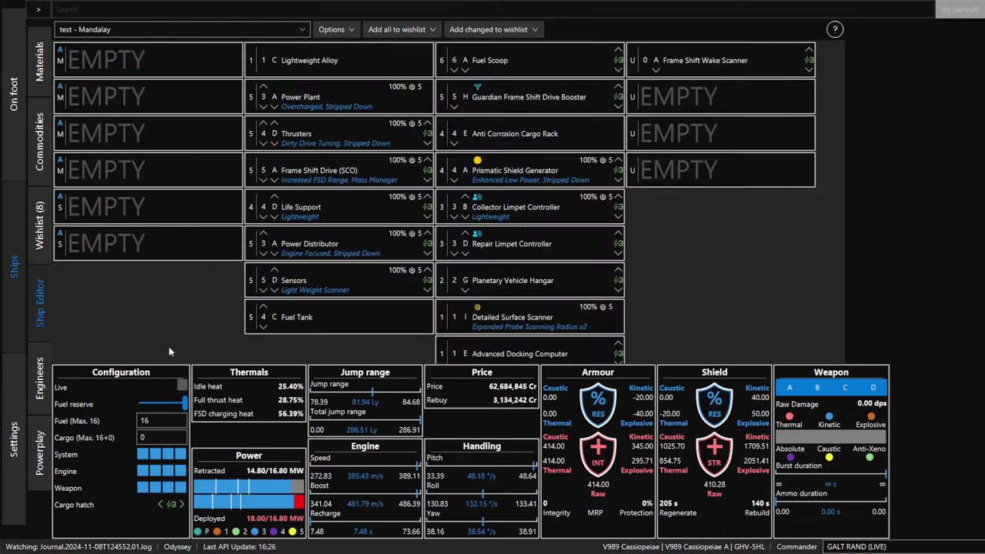
mouse_move(361, 269)
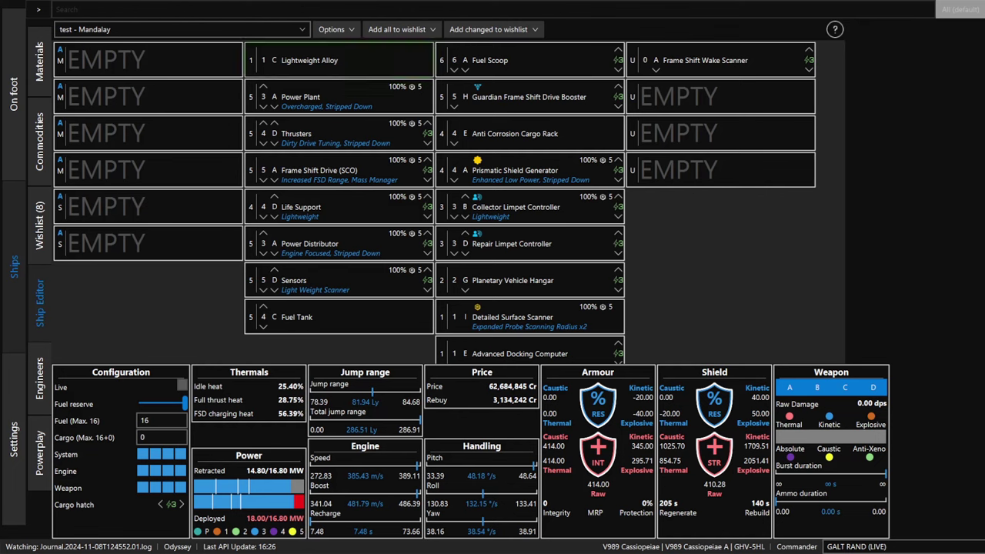
scroll(434, 200, "down", 1)
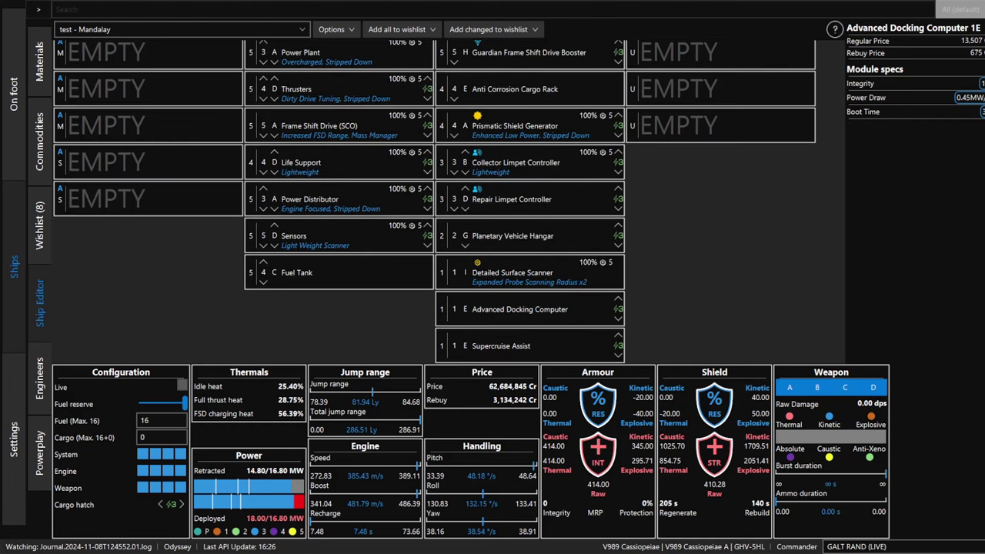
scroll(434, 200, "up", 1)
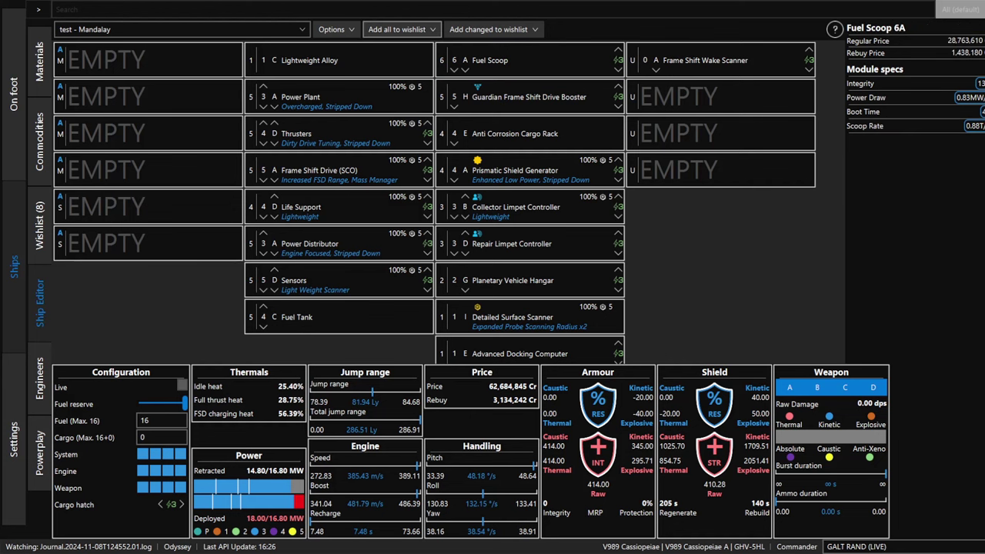
mouse_move(146, 169)
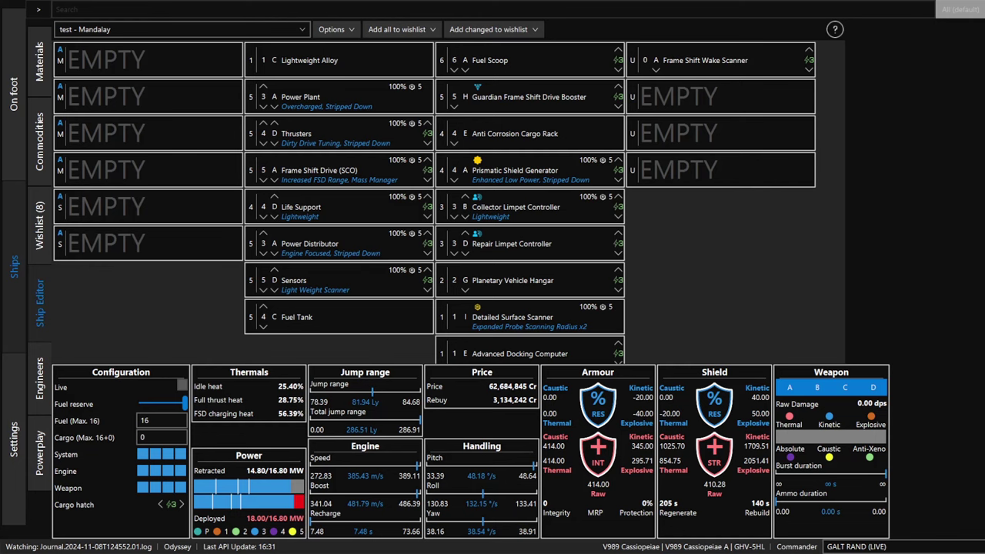
left_click(38, 9)
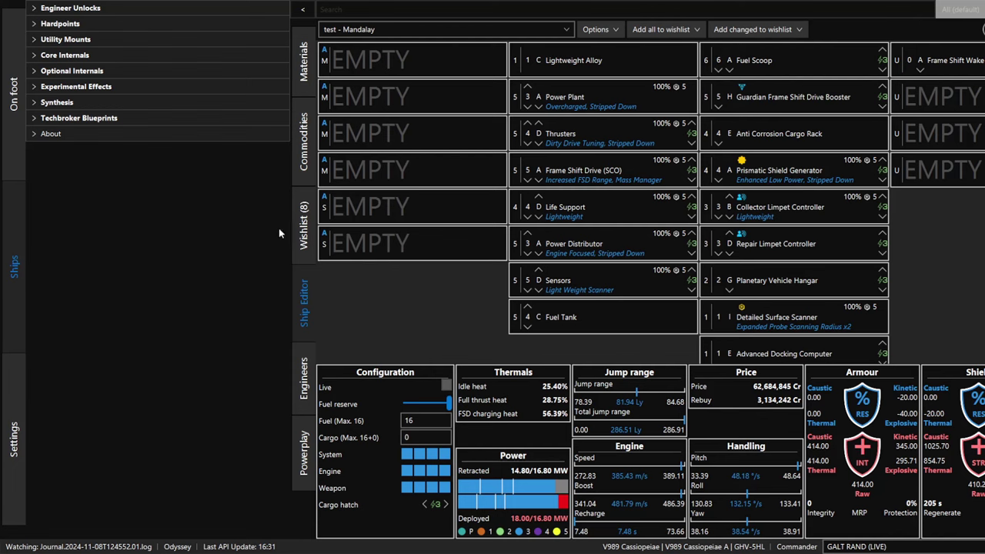
Review the default ship wishlist and the list of commodities in stock
left_click(304, 225)
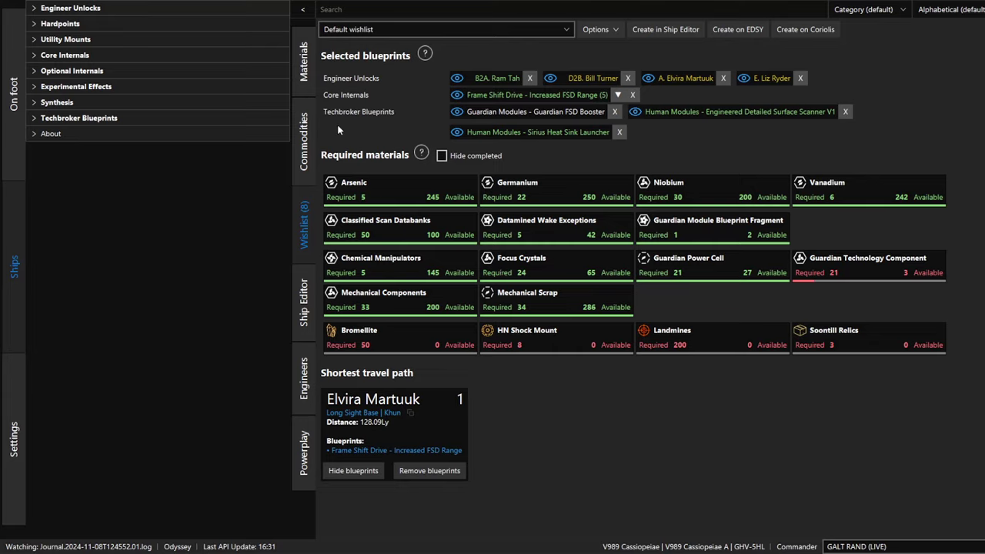
left_click(303, 147)
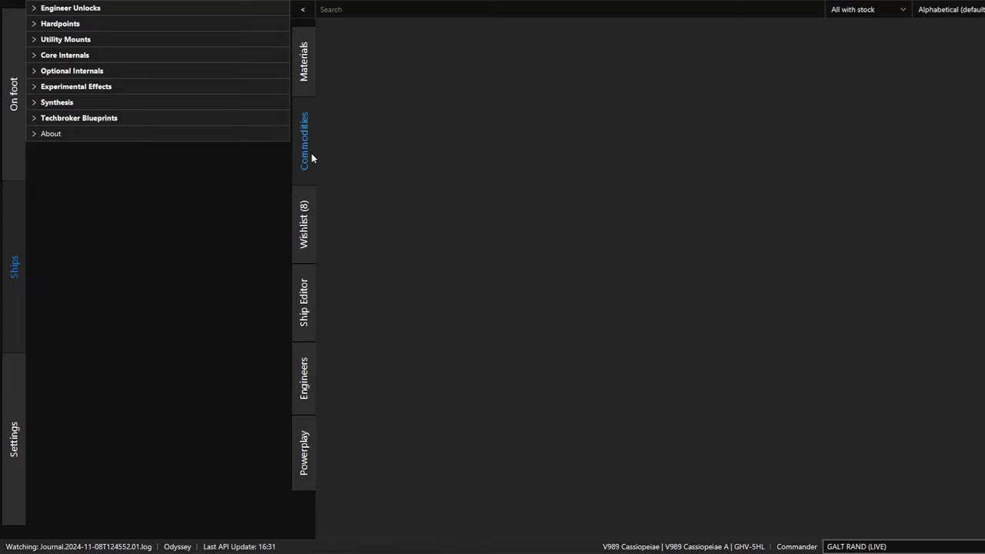
Examine the ship materials inventory from the raw categories through encoded data and manufactured materials to the Guardian and Thargoid groups
left_click(303, 59)
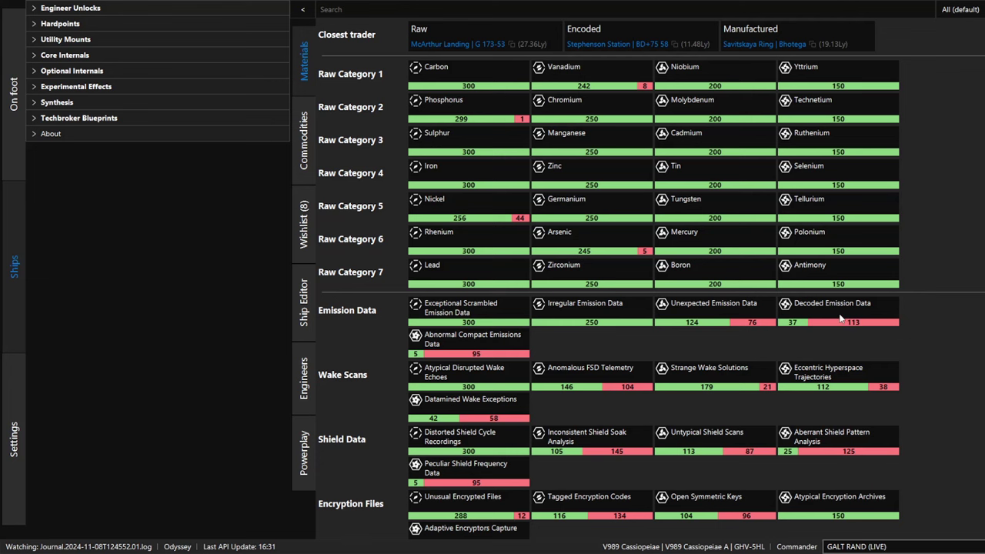
scroll(835, 315, "down", 3)
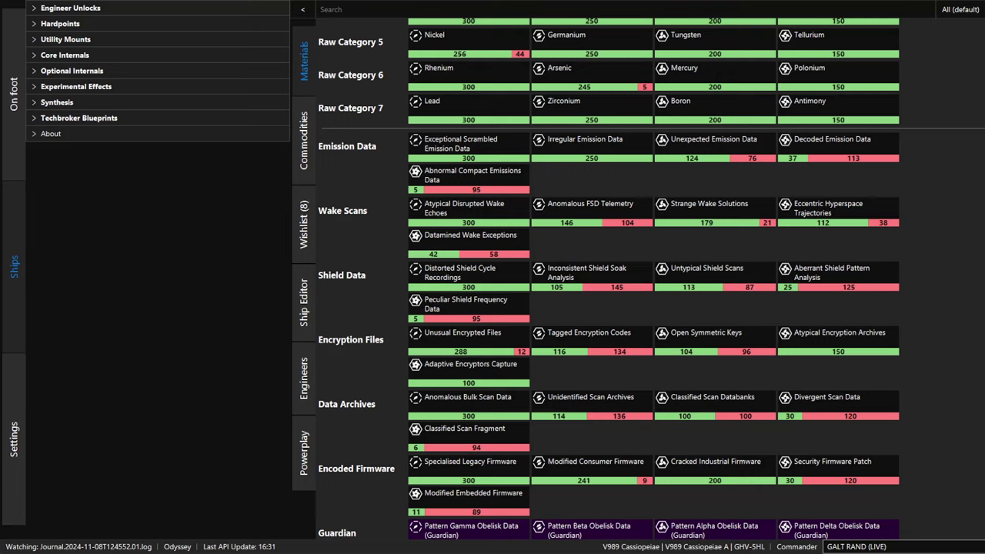
scroll(958, 192, "down", 4)
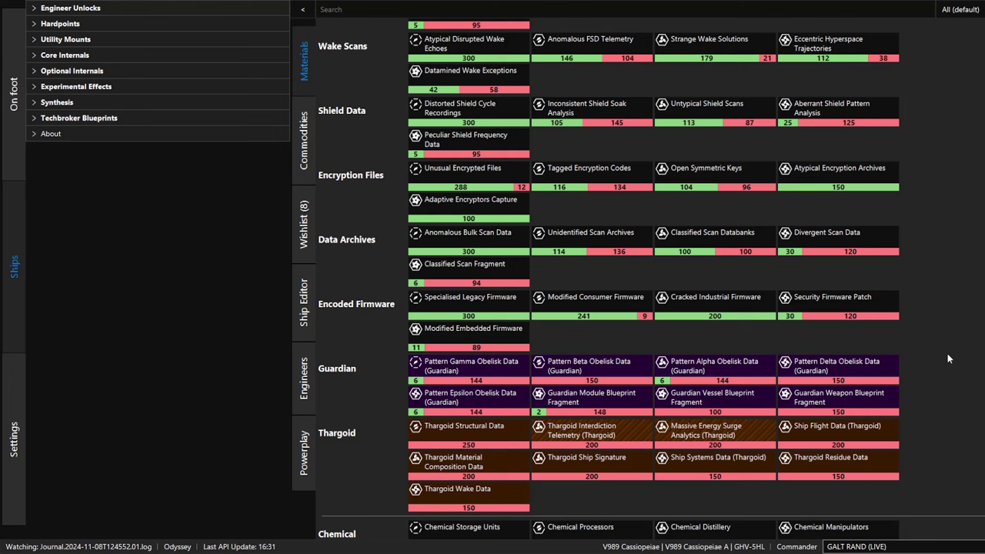
scroll(948, 348, "down", 4)
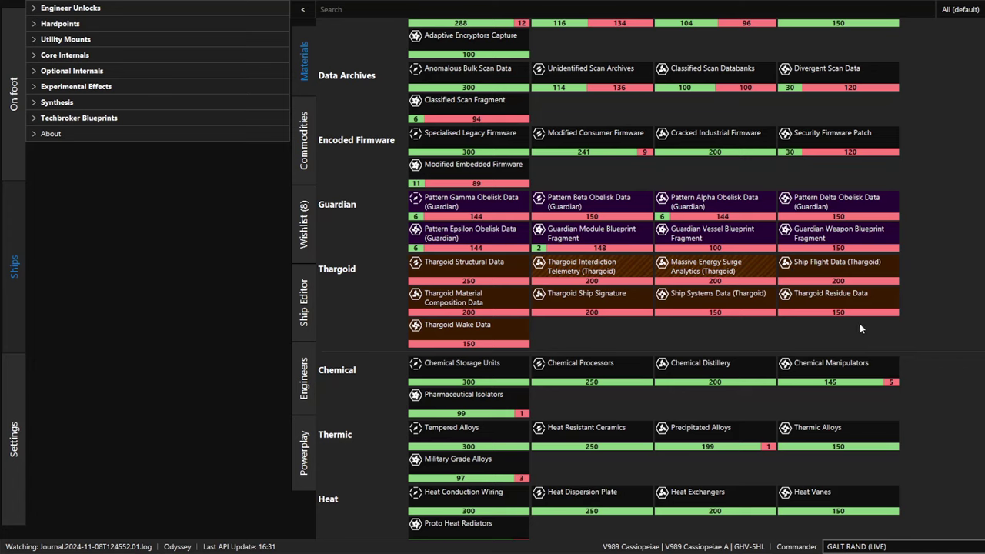
scroll(944, 328, "down", 2)
scroll(942, 331, "down", 2)
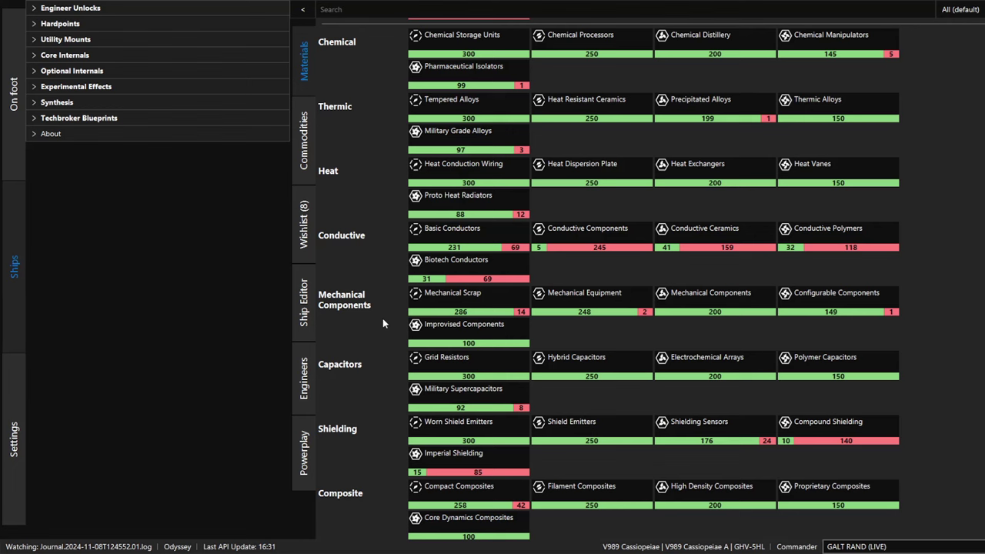
scroll(382, 323, "up", 2)
scroll(382, 323, "down", 2)
scroll(724, 336, "down", 5)
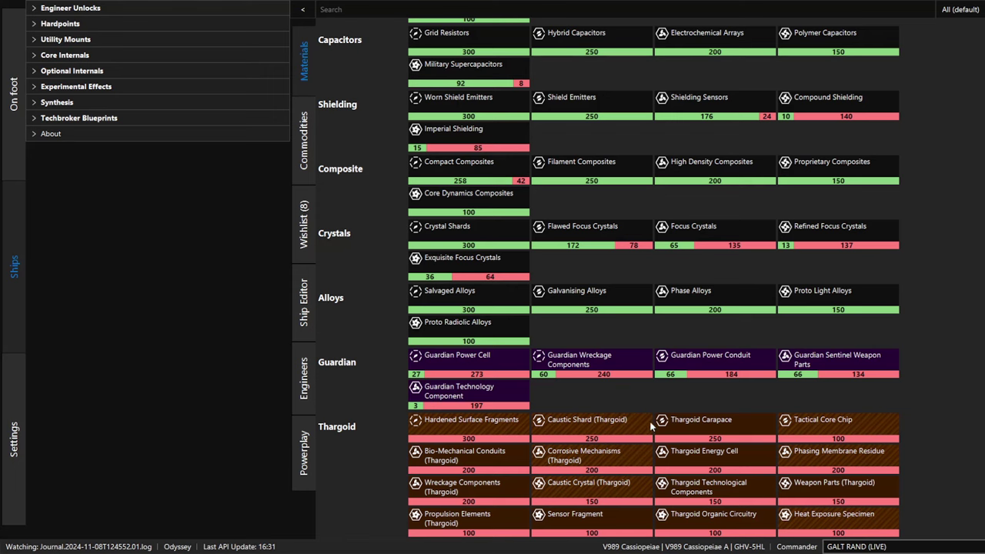
scroll(975, 462, "up", 2)
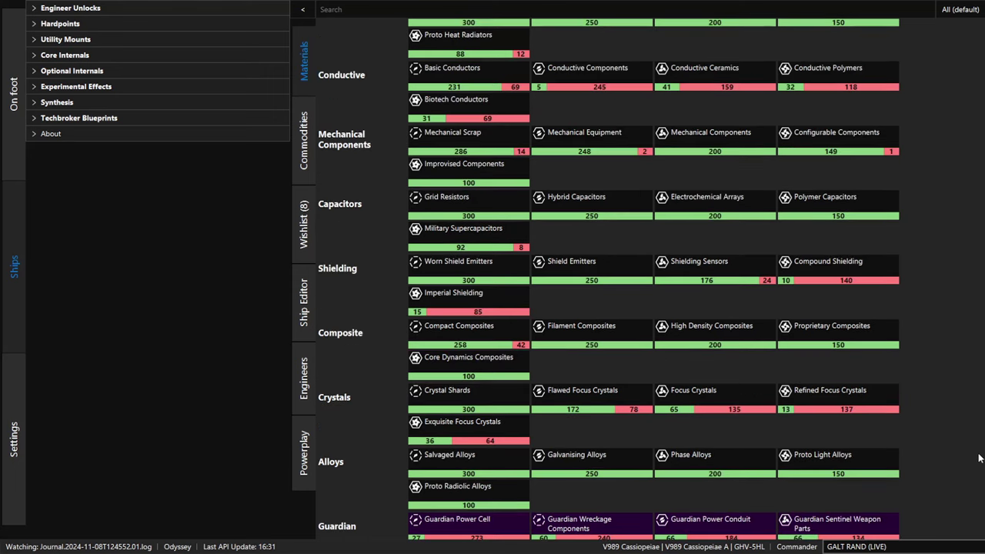
scroll(979, 457, "up", 10)
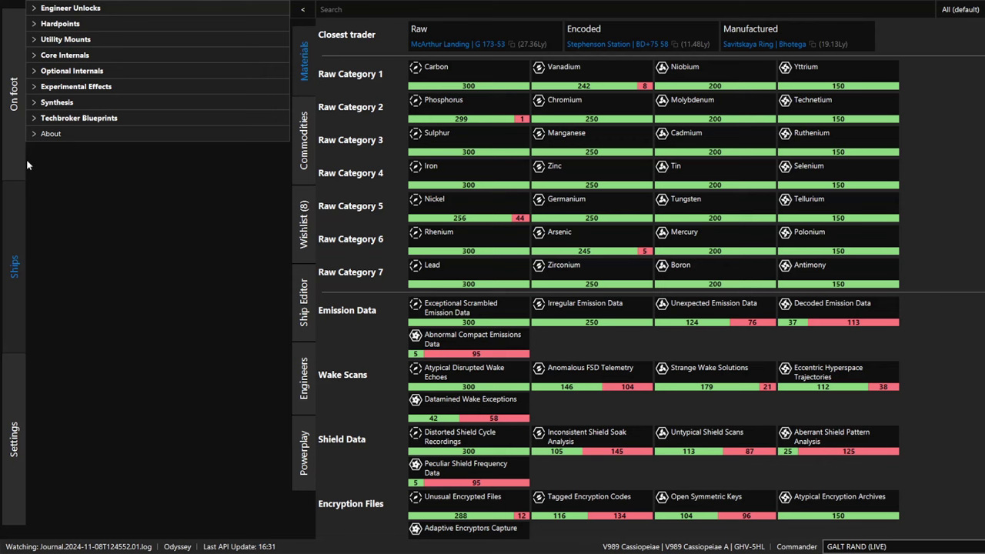
Examine the on-foot engineers' suit modules, weapon modules and unlock prerequisites from Domino Green through Yi Shen
left_click(11, 92)
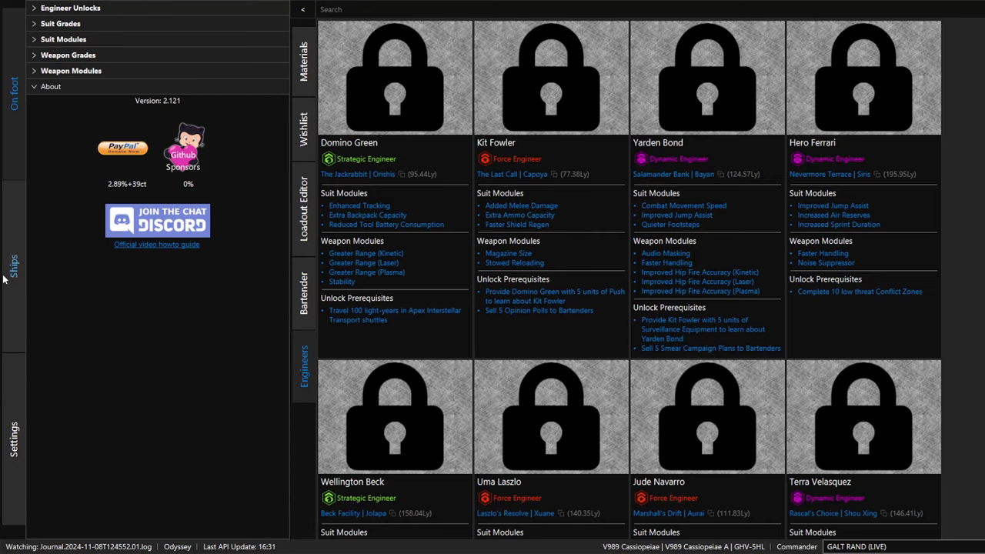
scroll(842, 437, "down", 5)
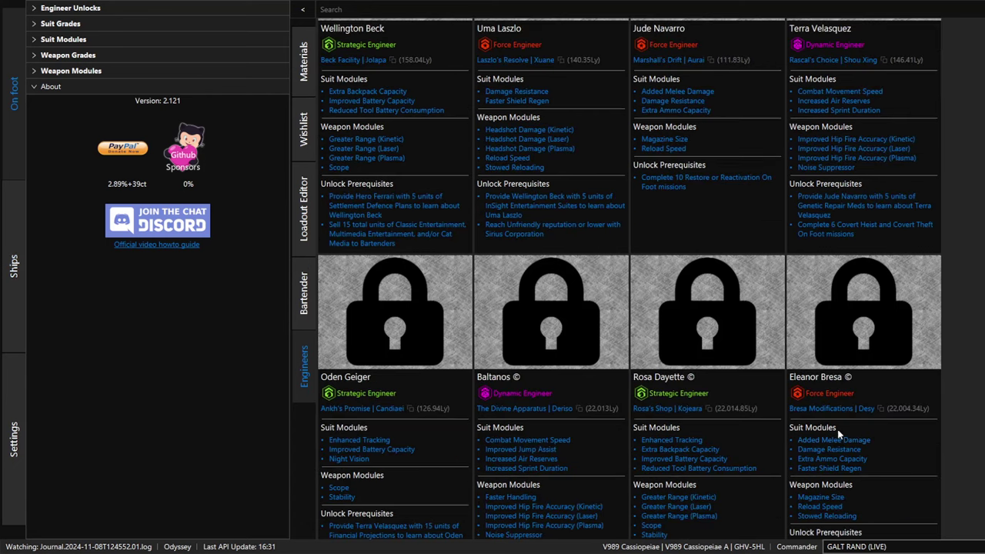
scroll(838, 433, "down", 3)
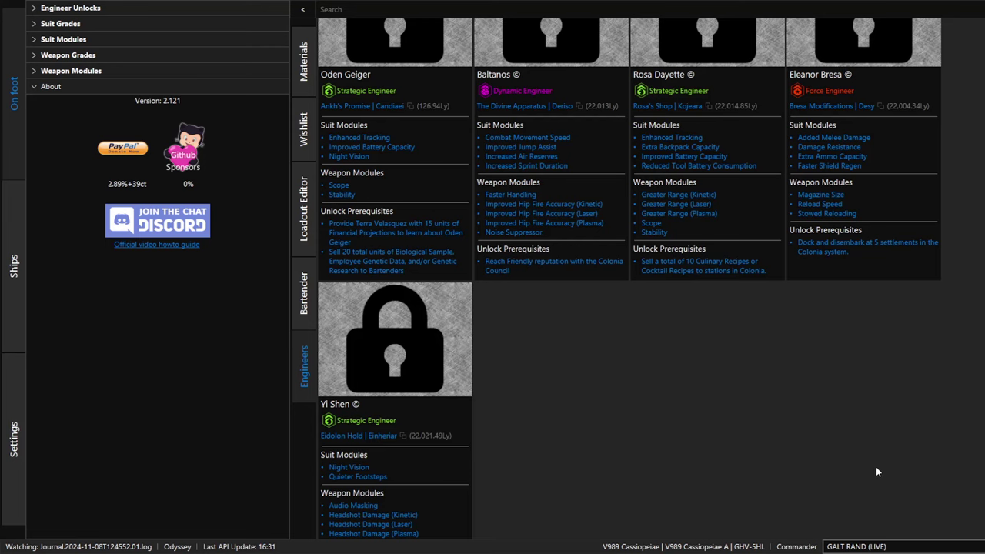
scroll(878, 462, "up", 7)
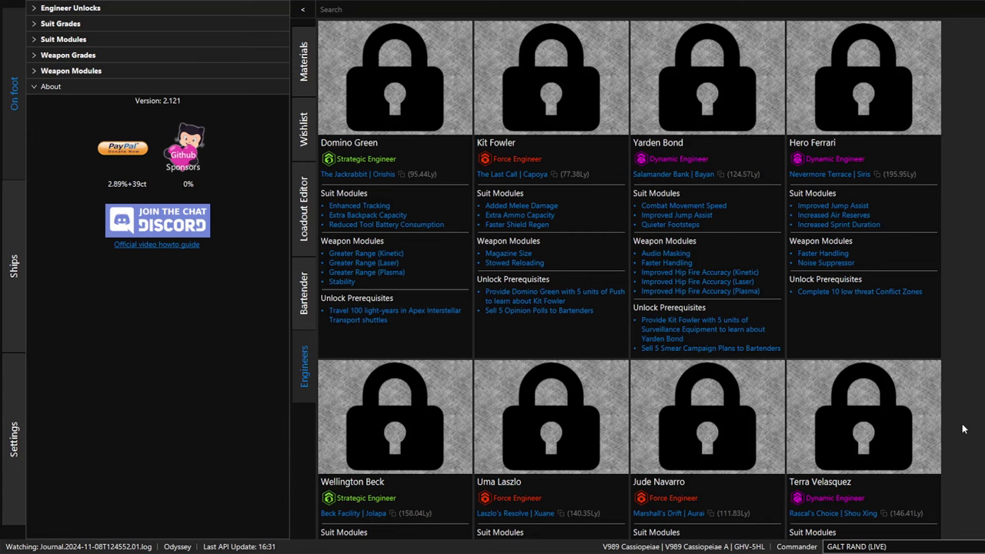
scroll(963, 429, "down", 2)
scroll(963, 429, "down", 2)
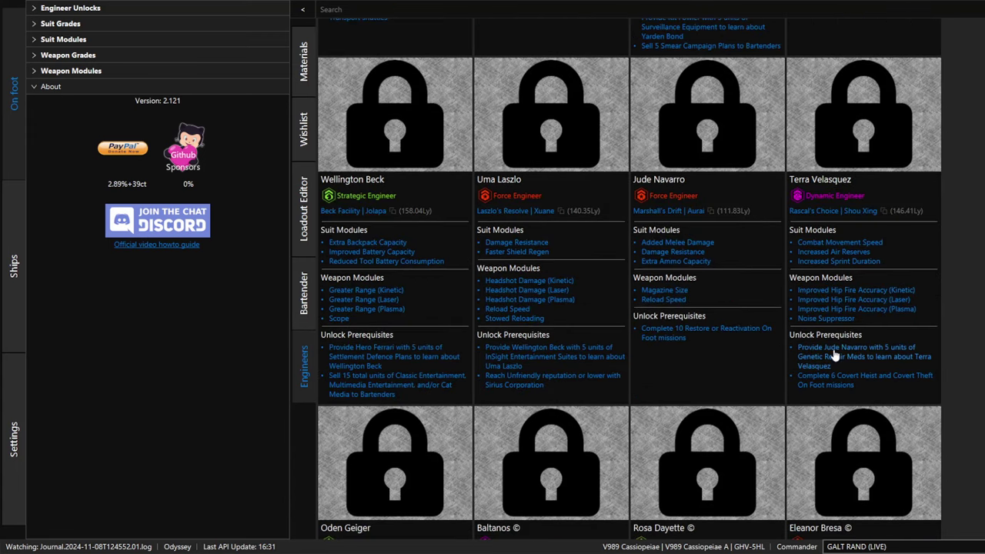
scroll(827, 391, "up", 4)
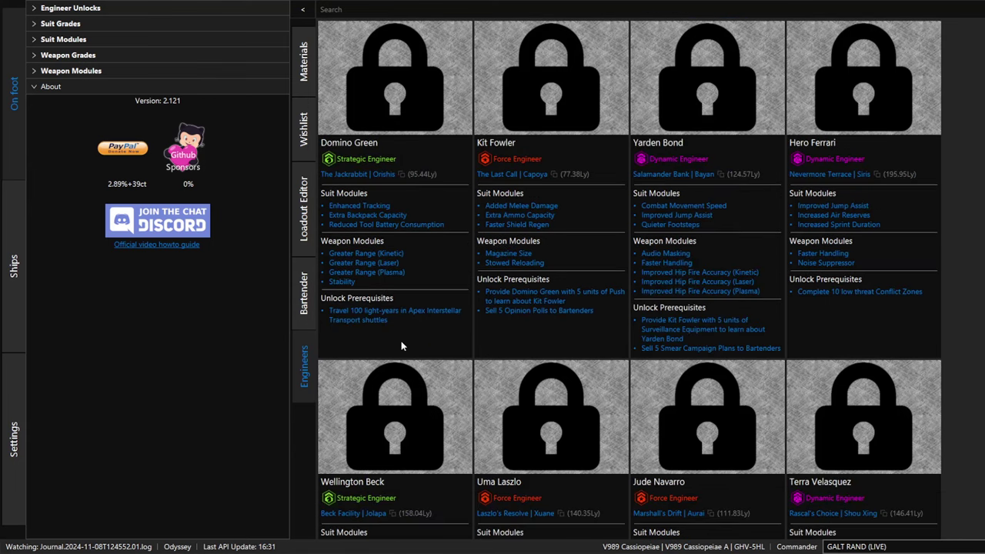
Examine the bartender's tradeable materials, their buy and sell values, and the recipes that use them
left_click(303, 304)
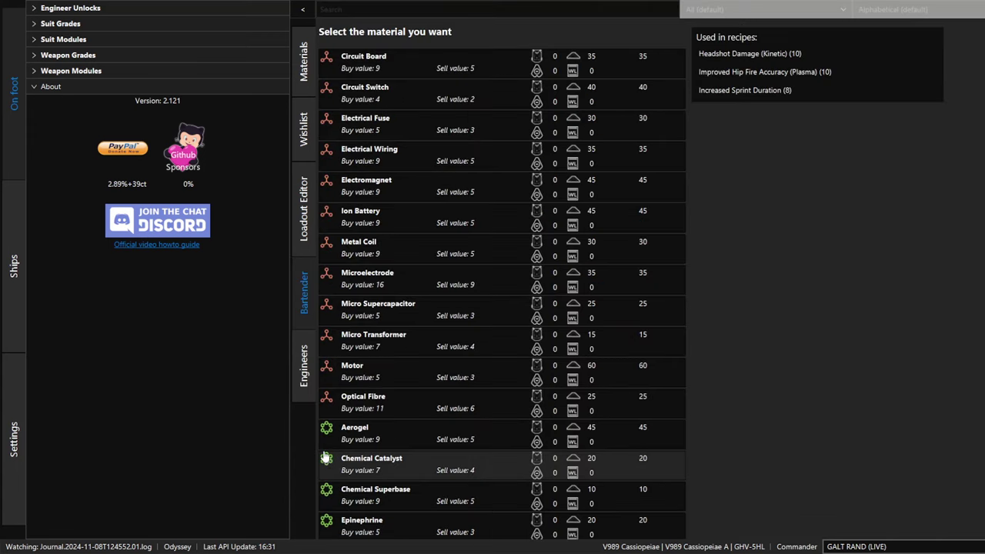
scroll(543, 269, "down", 5)
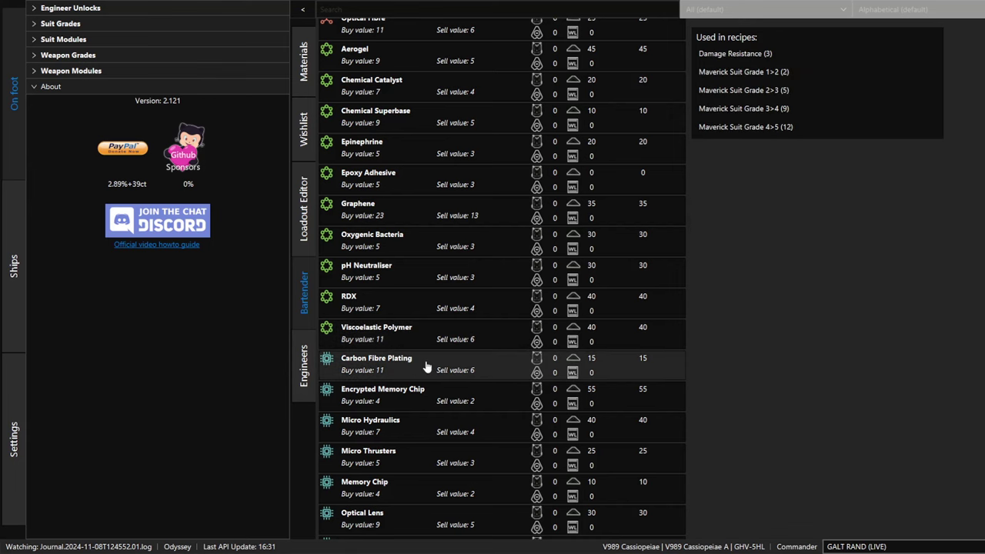
scroll(426, 366, "down", 3)
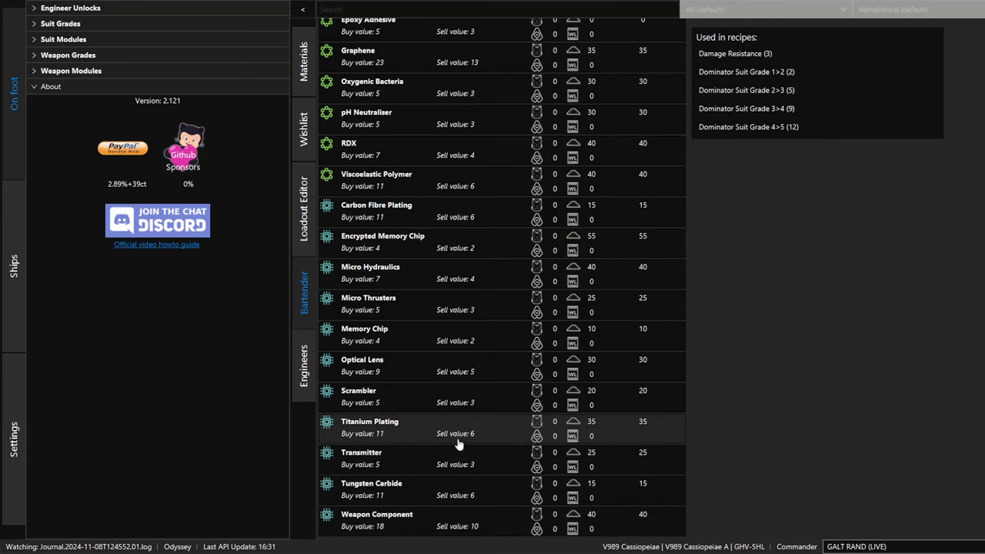
scroll(500, 354, "up", 5)
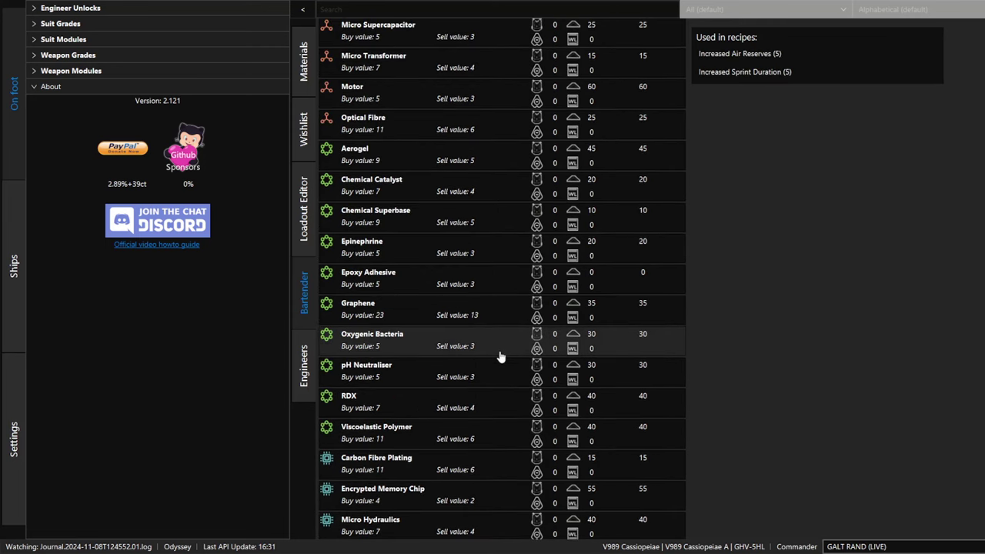
scroll(500, 355, "up", 5)
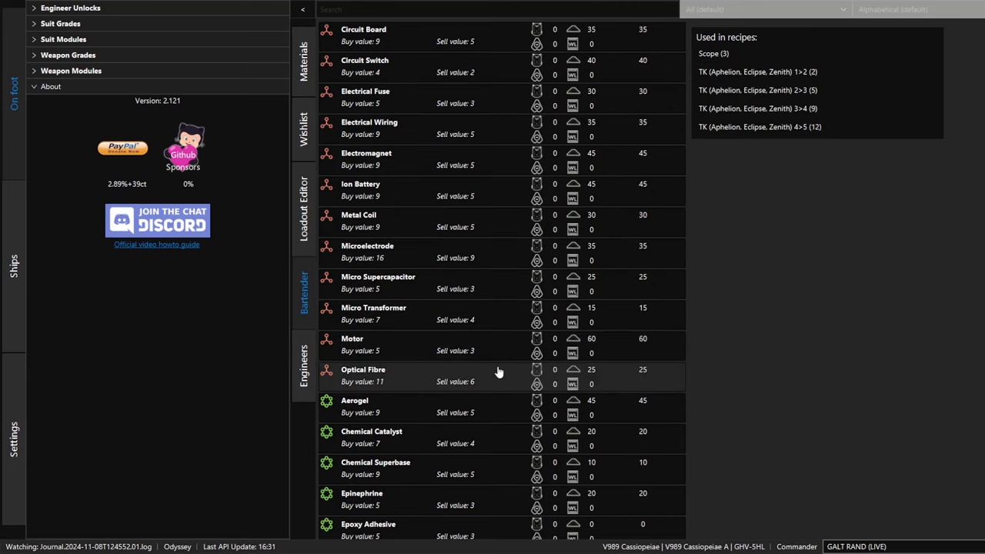
Add an Artemis Suit to the default on-foot loadout, with current grade 1 and target grade 5, and inspect its stats
scroll(497, 372, "up", 1)
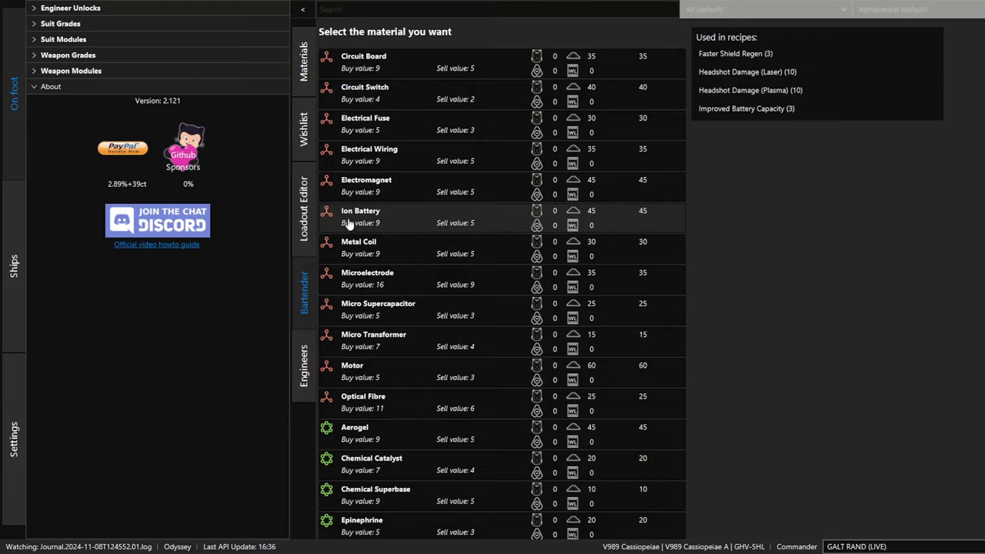
left_click(300, 208)
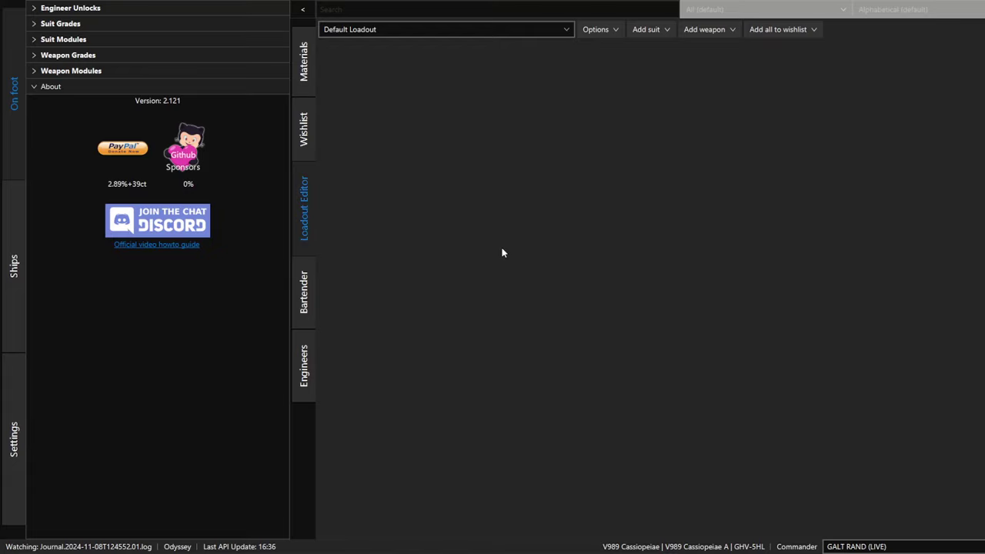
left_click(671, 54)
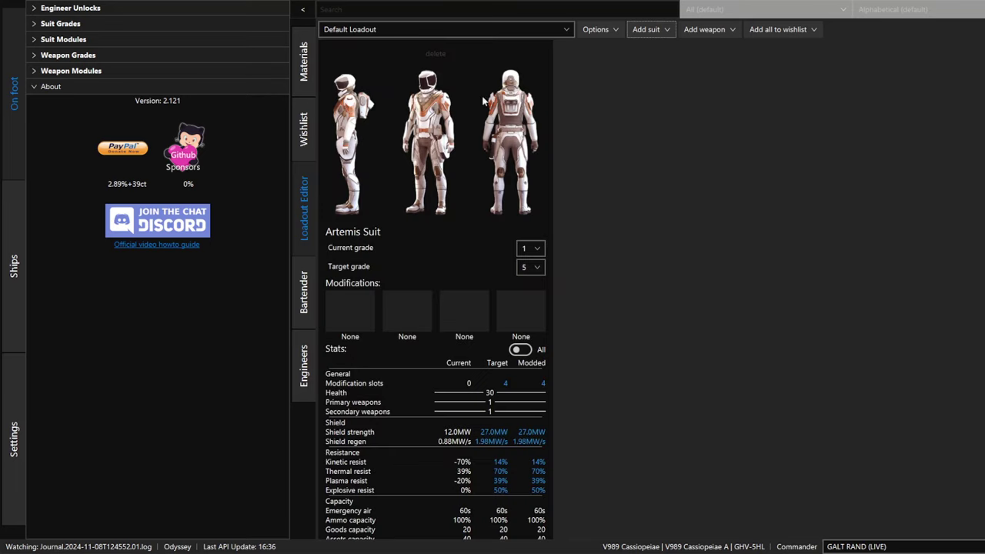
scroll(452, 304, "down", 5)
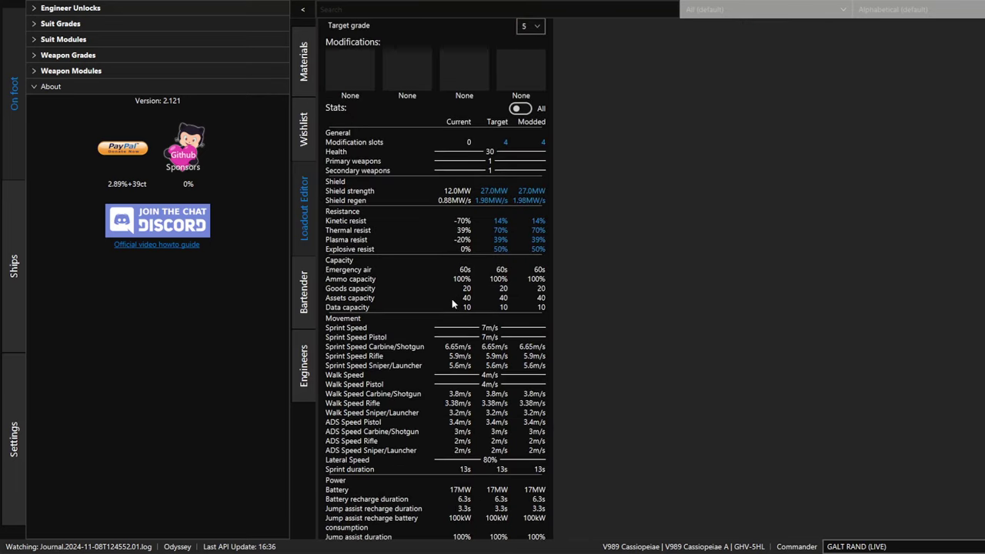
Assign the Improved Battery Capacity and Improved Jump Assist modifications to the Artemis Suit's first two slots
scroll(511, 340, "up", 5)
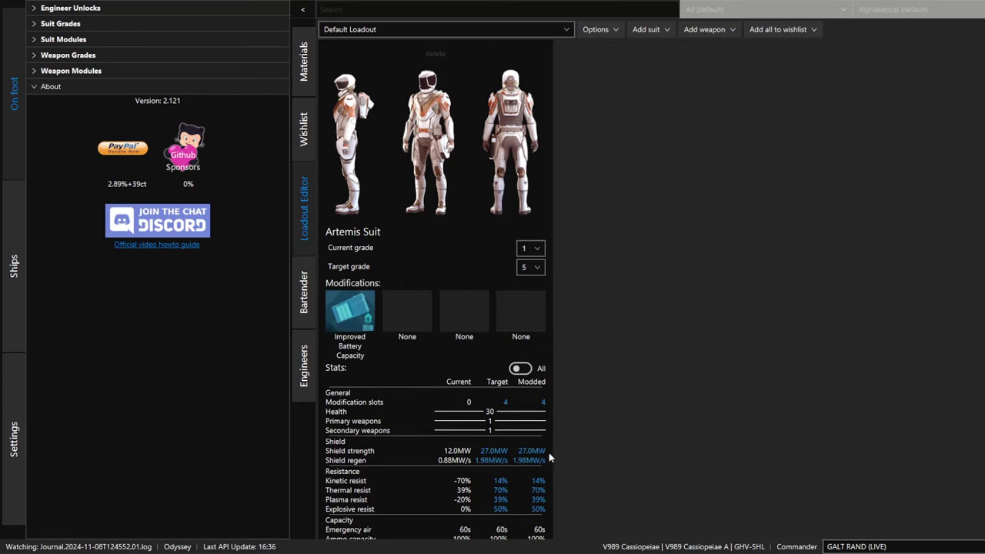
scroll(548, 450, "down", 5)
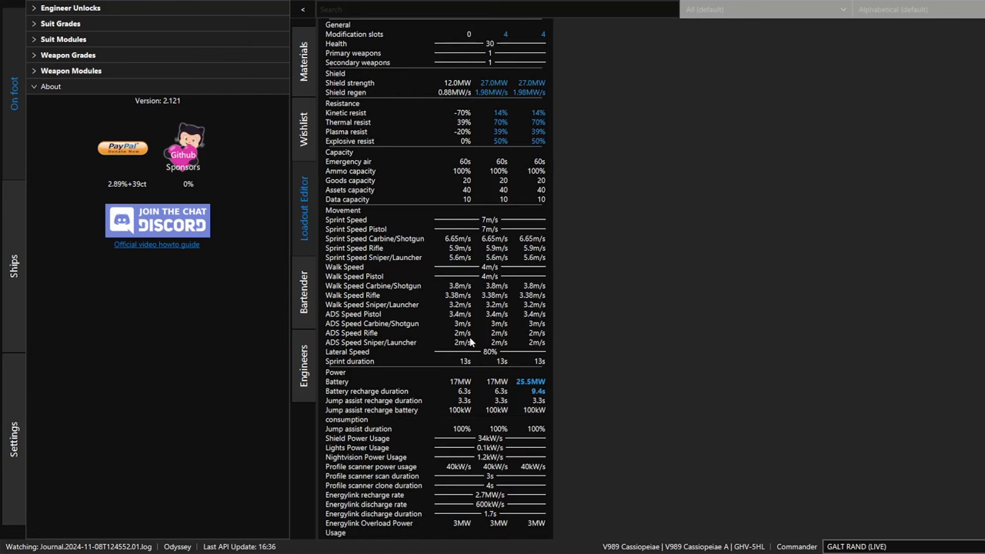
scroll(478, 473, "up", 5)
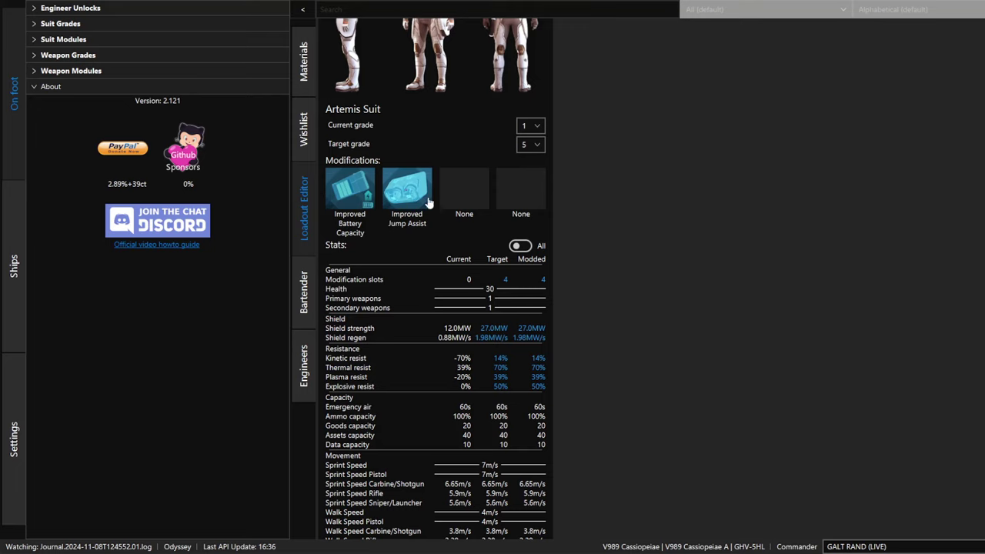
Add the Artemis Suit's grade upgrades and both modifications to the on-foot default wishlist
scroll(434, 199, "up", 3)
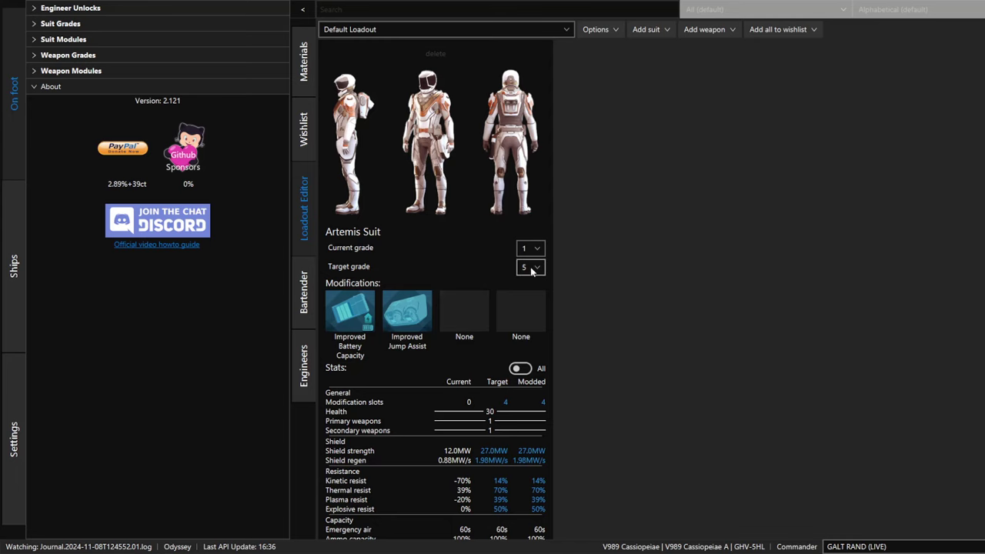
scroll(526, 330, "down", 10)
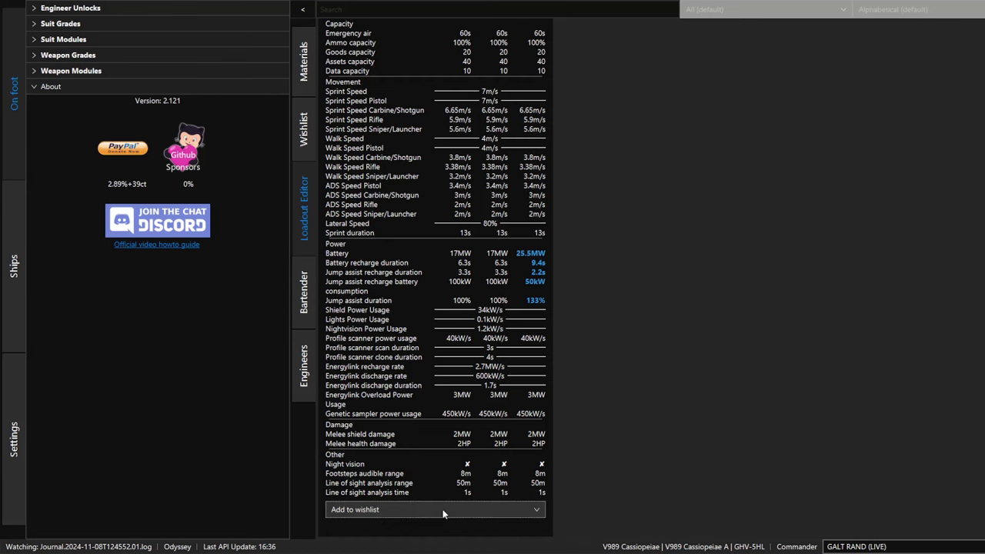
left_click(377, 505)
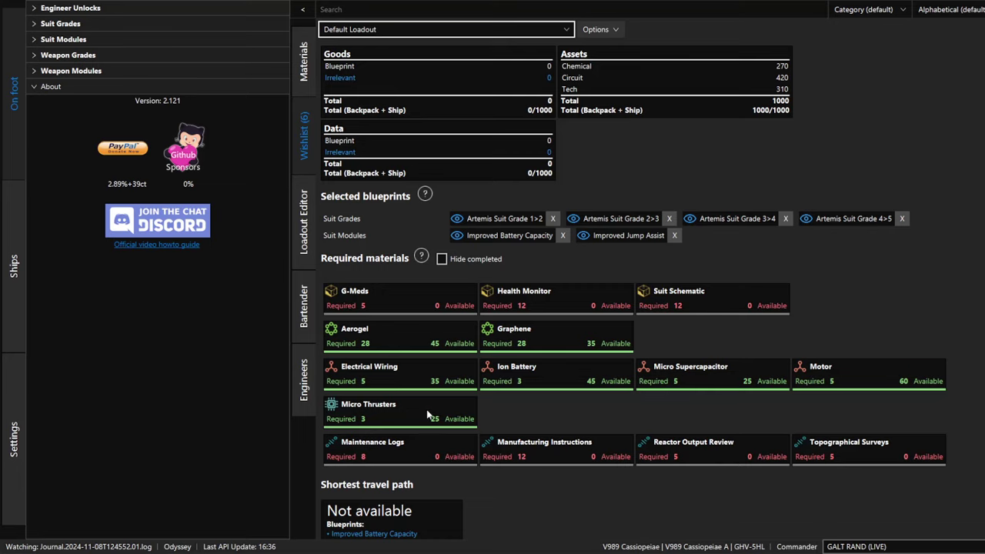
Compare the suit in the loadout with the on-foot wishlist's selected blueprints, required materials and shortest travel path
left_click(301, 220)
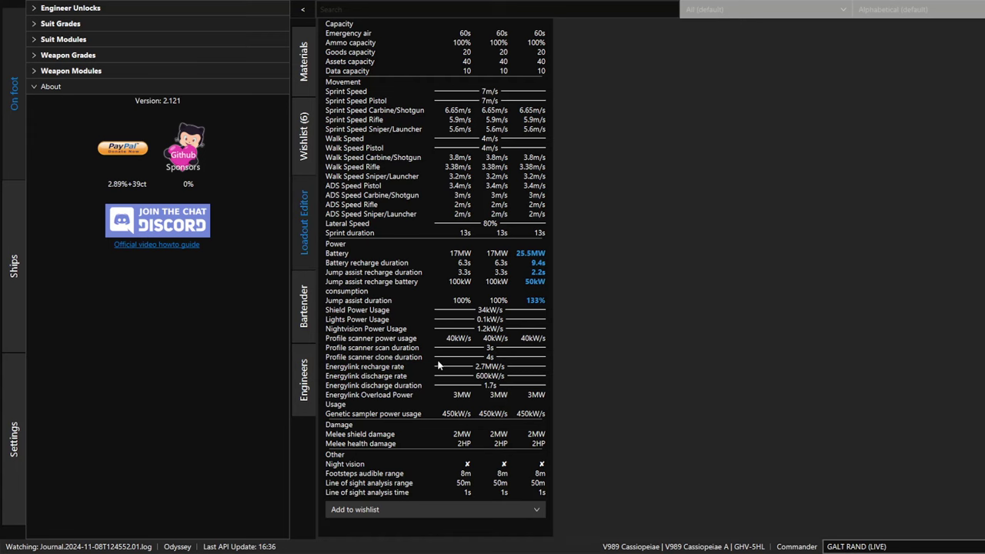
scroll(438, 364, "up", 10)
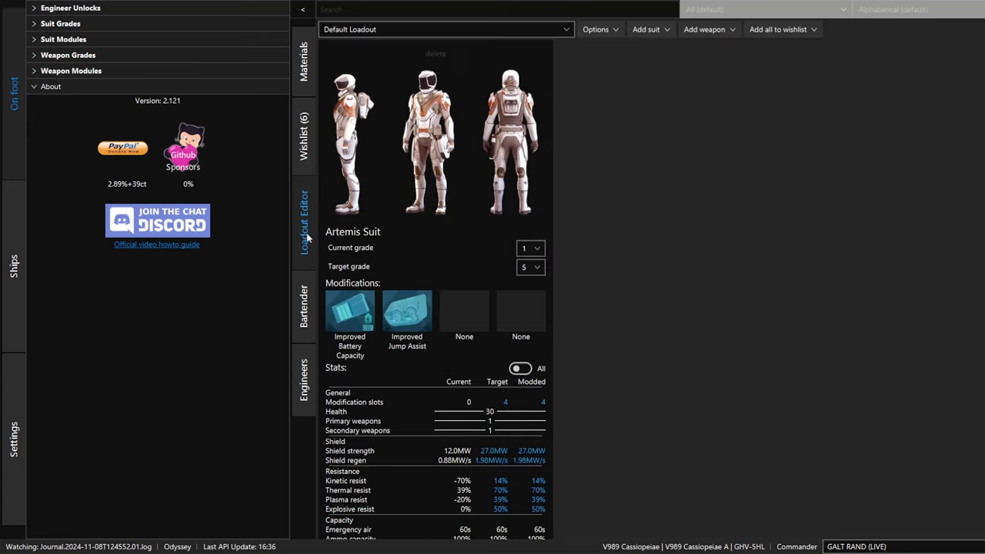
left_click(304, 137)
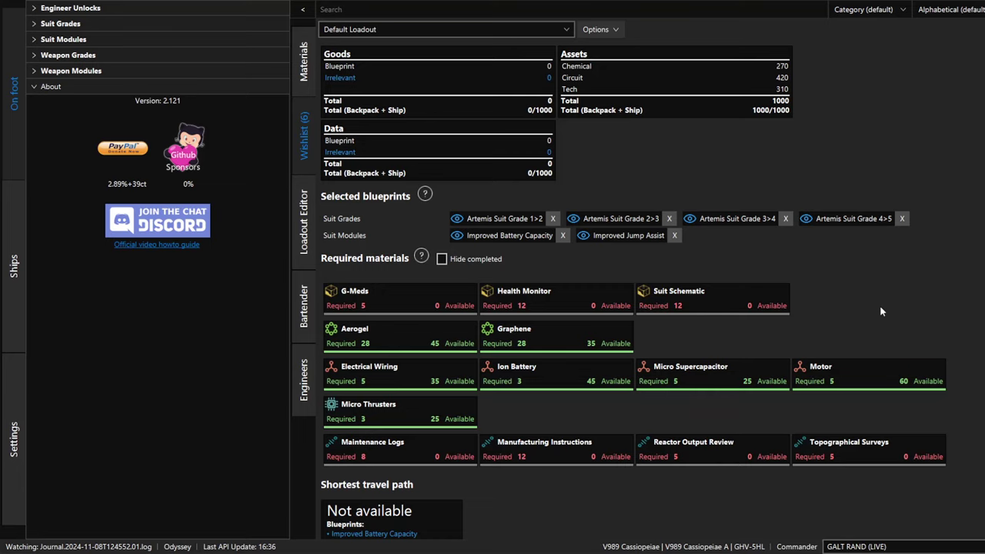
scroll(923, 285, "down", 1)
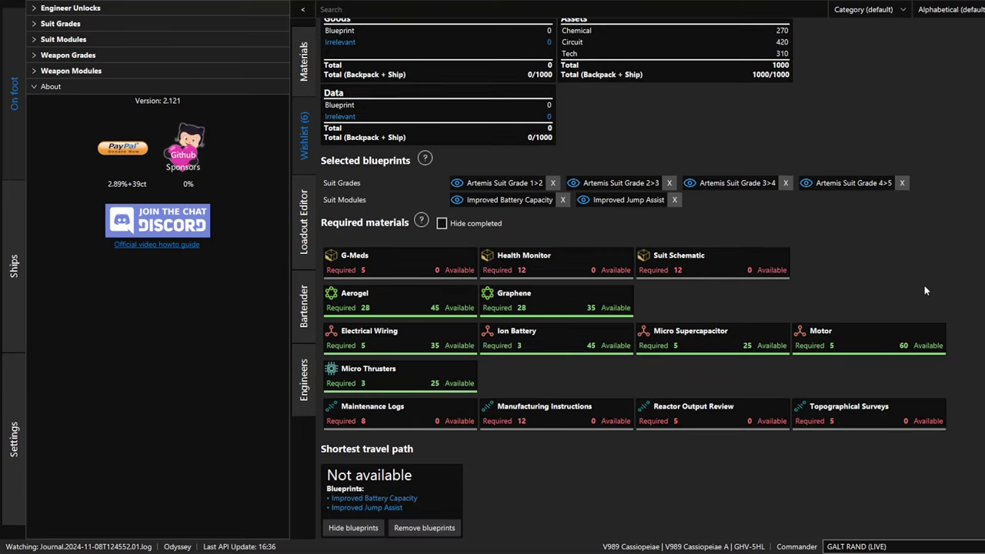
scroll(923, 284, "up", 1)
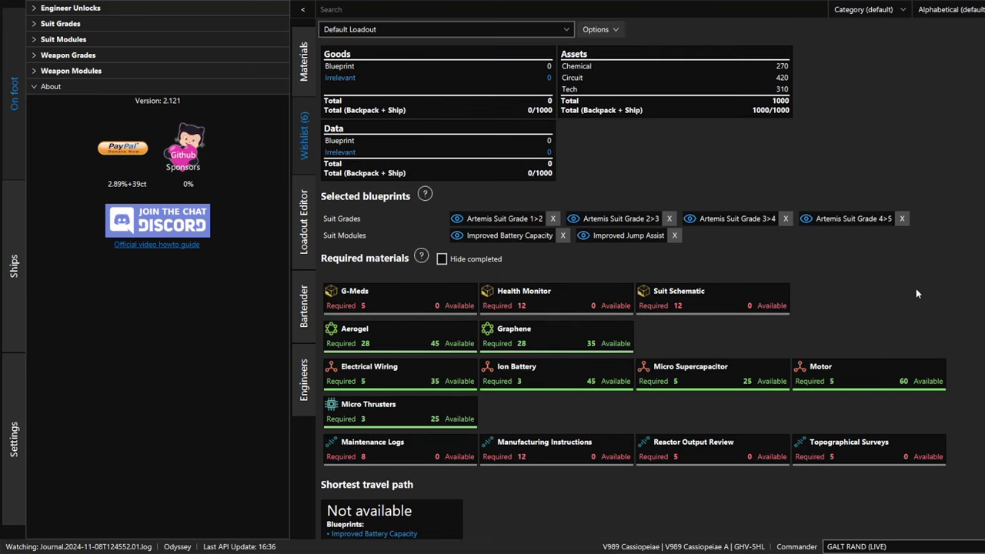
Survey the on-foot materials inventory from goods through chemical, circuit and tech assets to the data items
left_click(305, 61)
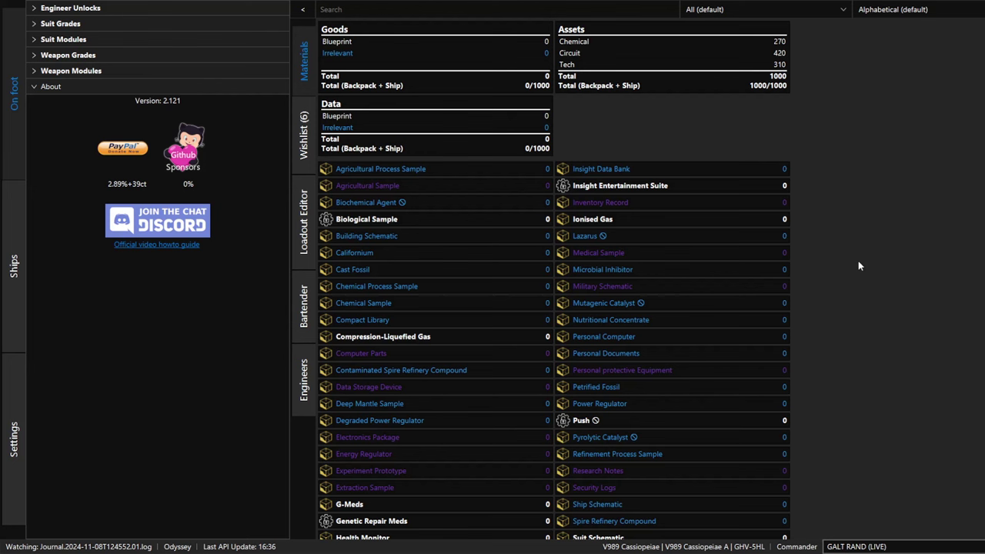
scroll(846, 266, "down", 10)
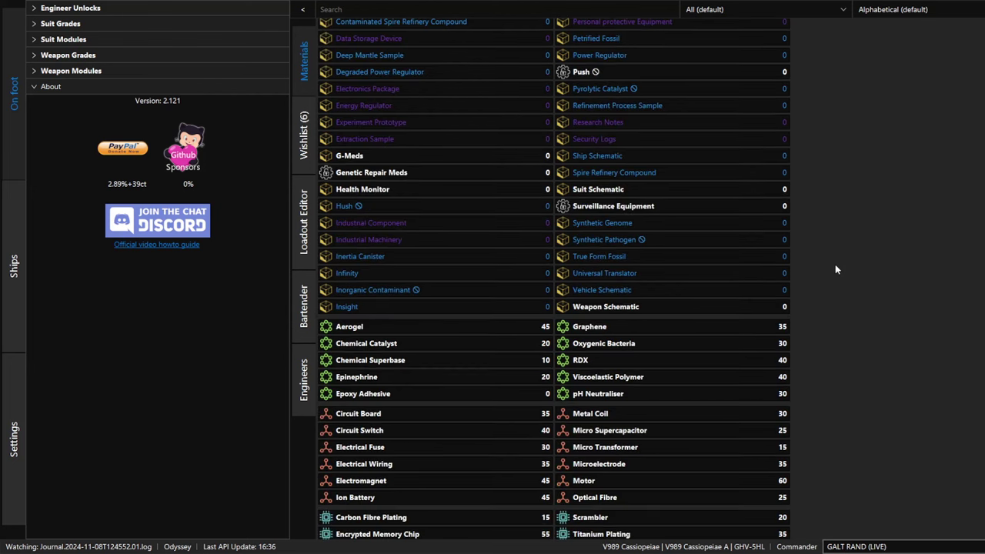
scroll(818, 295, "down", 6)
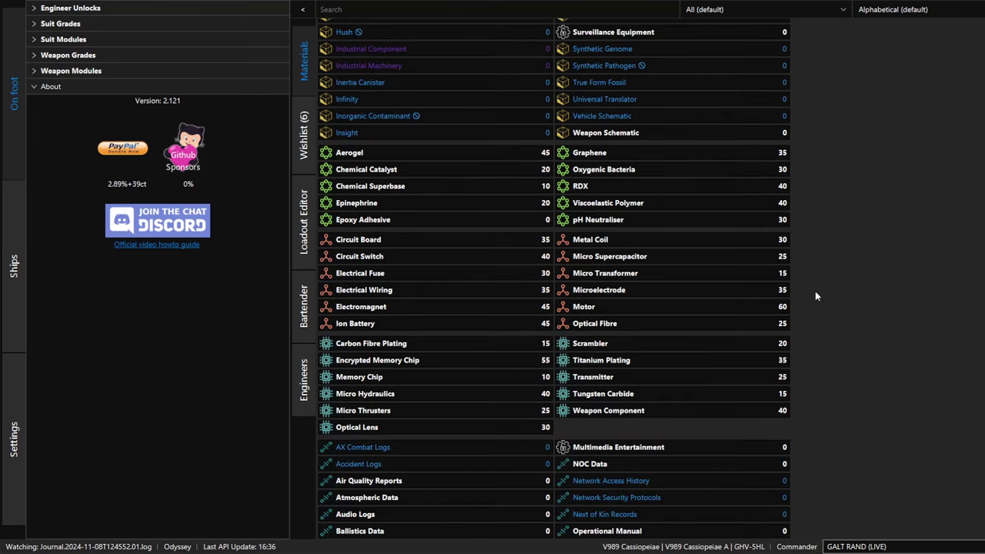
scroll(816, 296, "down", 7)
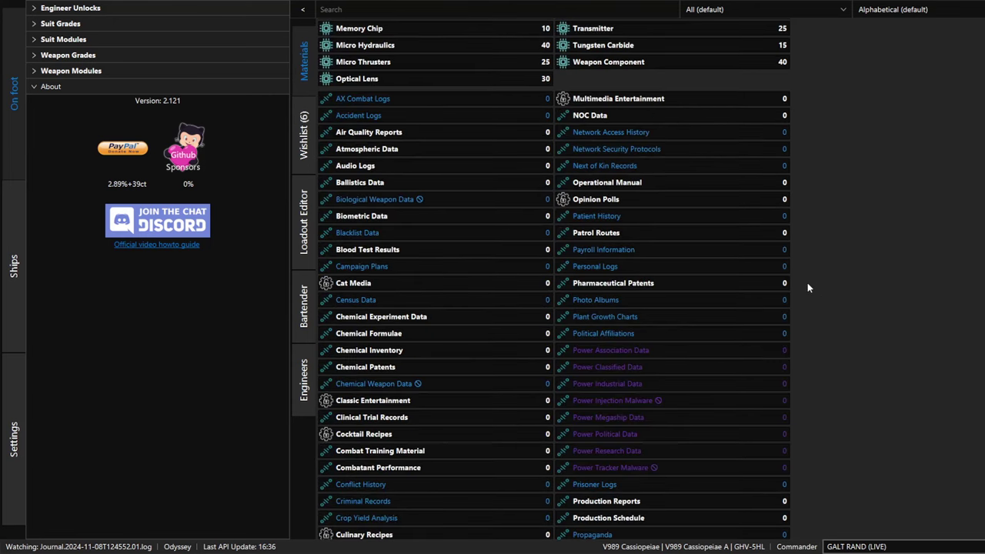
scroll(807, 287, "down", 15)
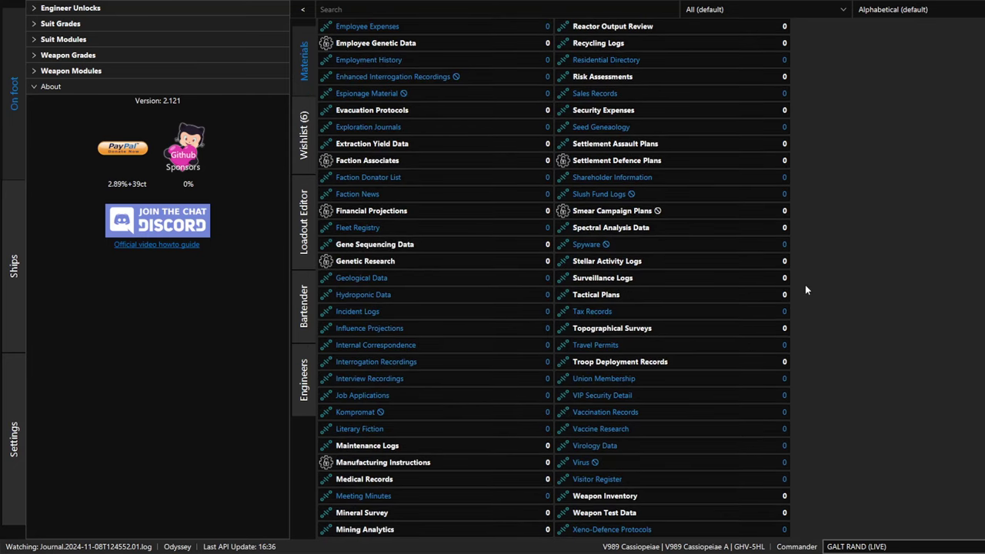
scroll(805, 341, "up", 15)
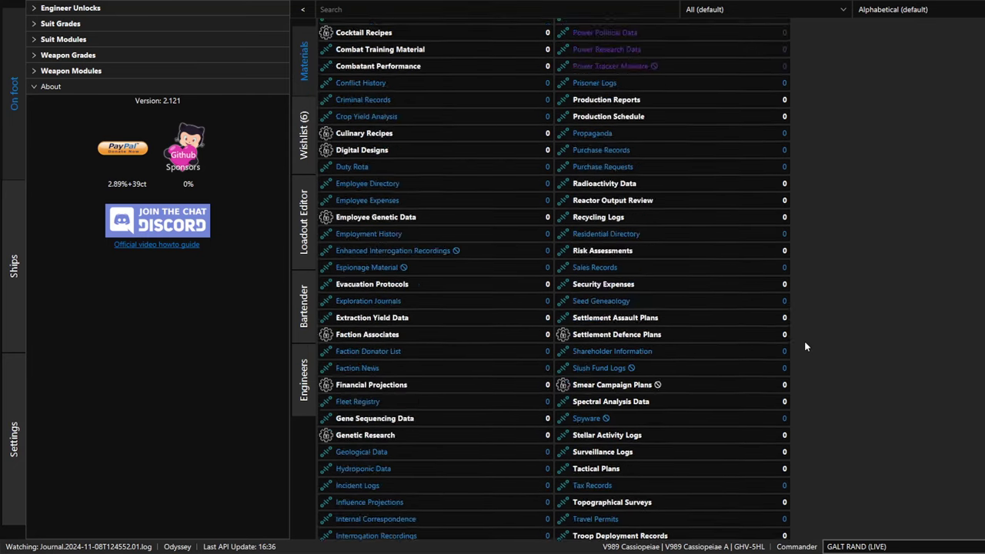
scroll(807, 345, "up", 6)
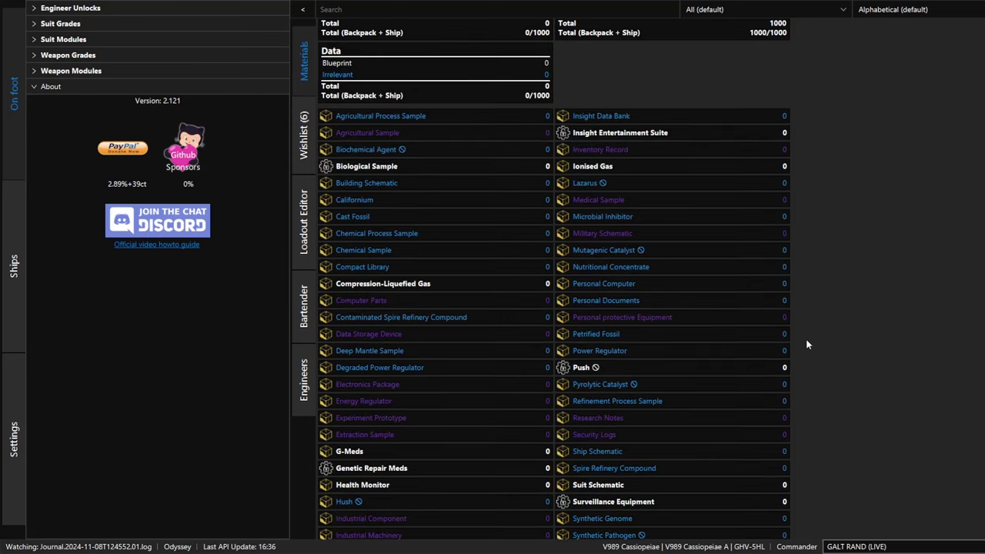
Examine the on-foot goods, assets and data again, checking where individual materials such as Tungsten Carbide and Transmitter are stored
scroll(807, 344, "down", 3)
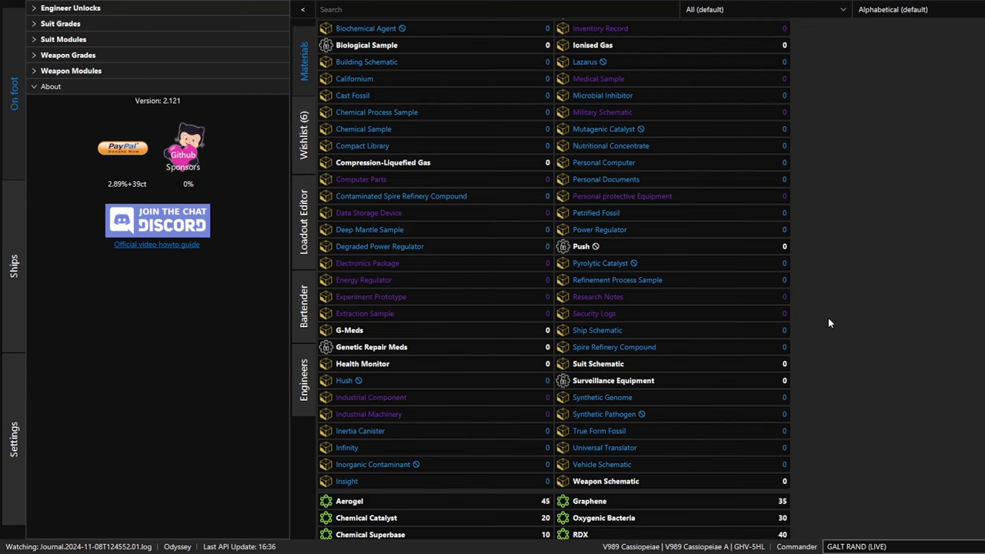
scroll(821, 324, "up", 3)
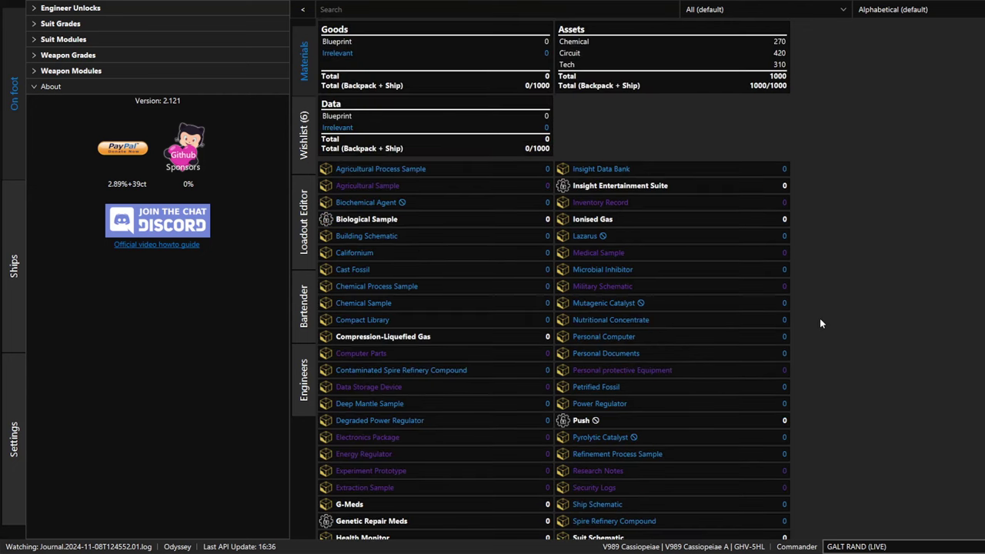
scroll(819, 325, "down", 6)
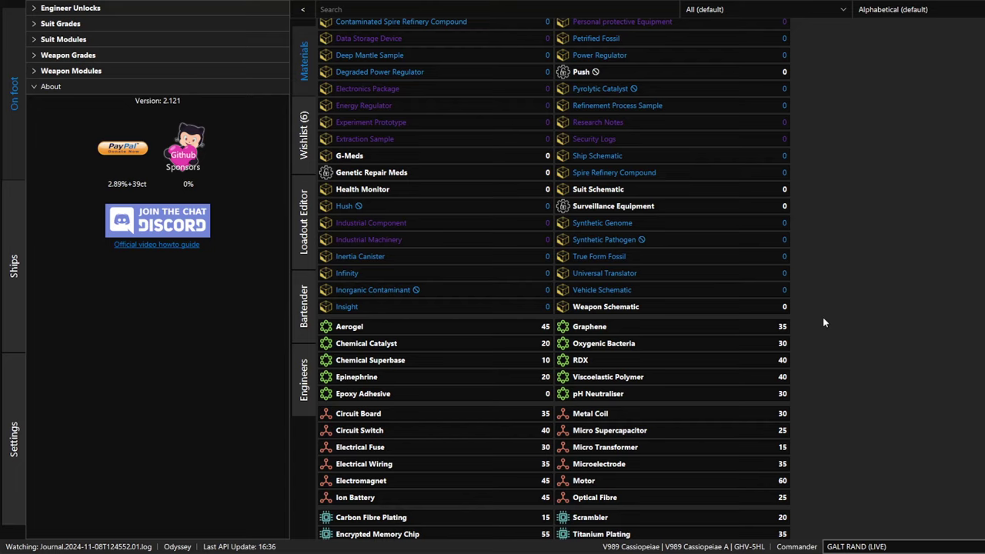
scroll(816, 335, "down", 3)
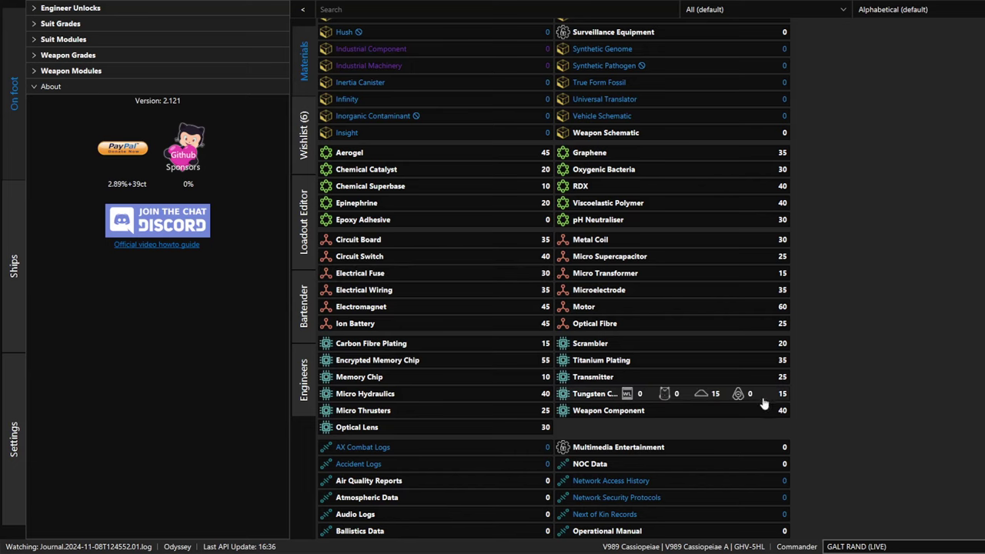
scroll(740, 413, "down", 10)
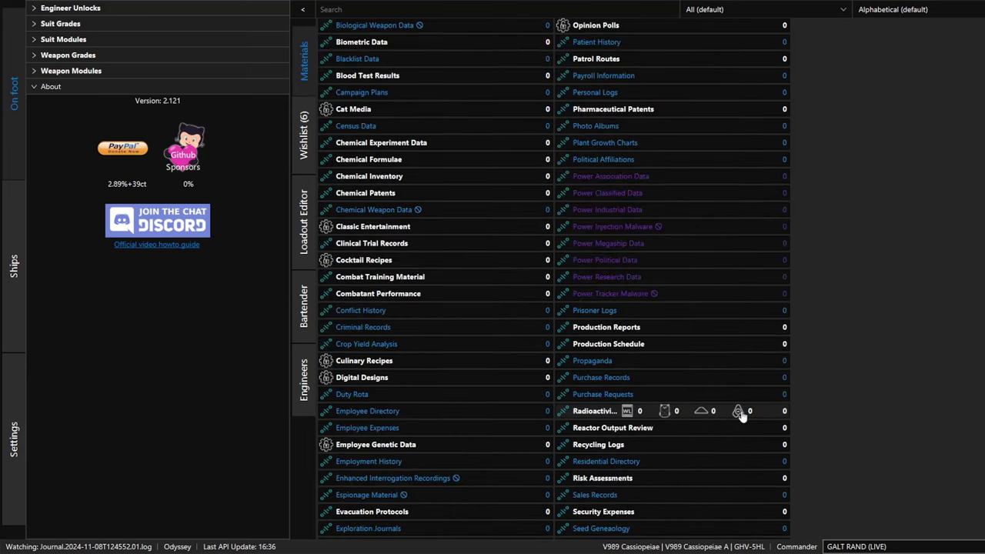
scroll(740, 413, "down", 5)
scroll(754, 454, "up", 15)
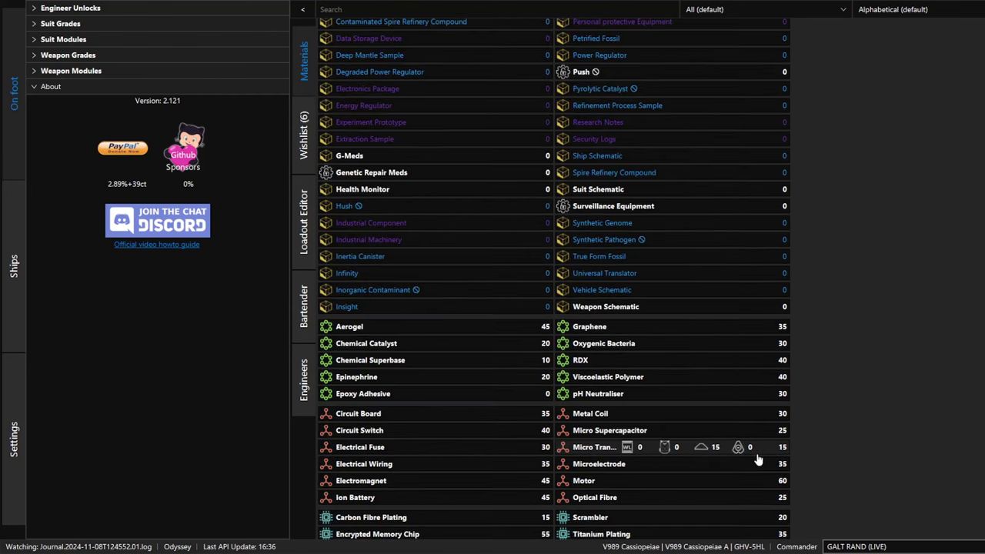
scroll(756, 456, "up", 3)
scroll(754, 454, "down", 10)
scroll(754, 443, "up", 4)
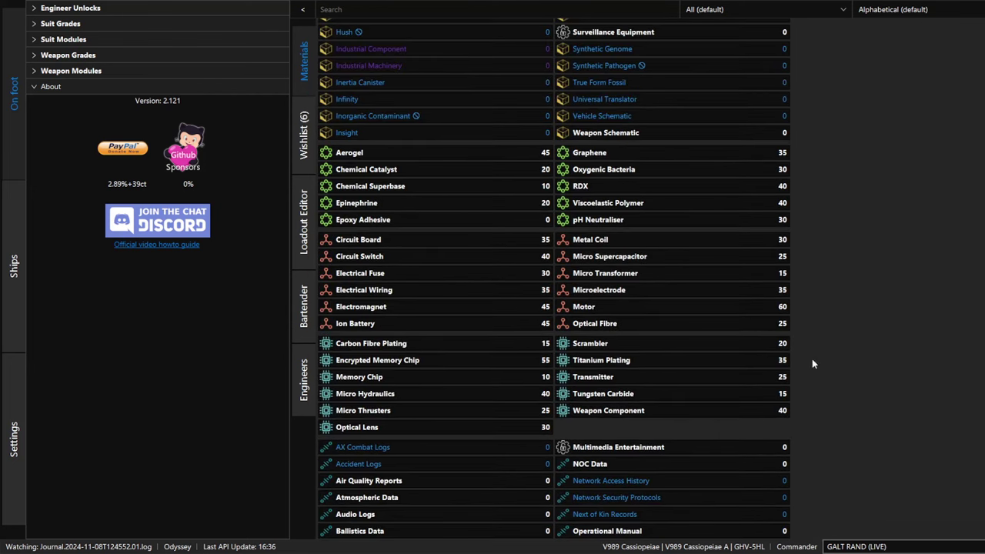
scroll(627, 415, "up", 3)
scroll(627, 360, "down", 3)
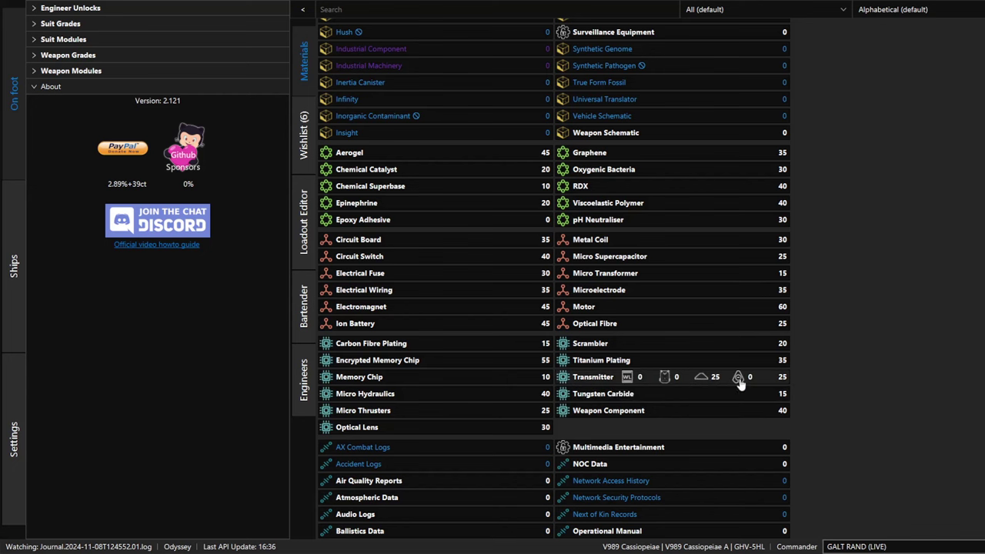
scroll(739, 387, "up", 10)
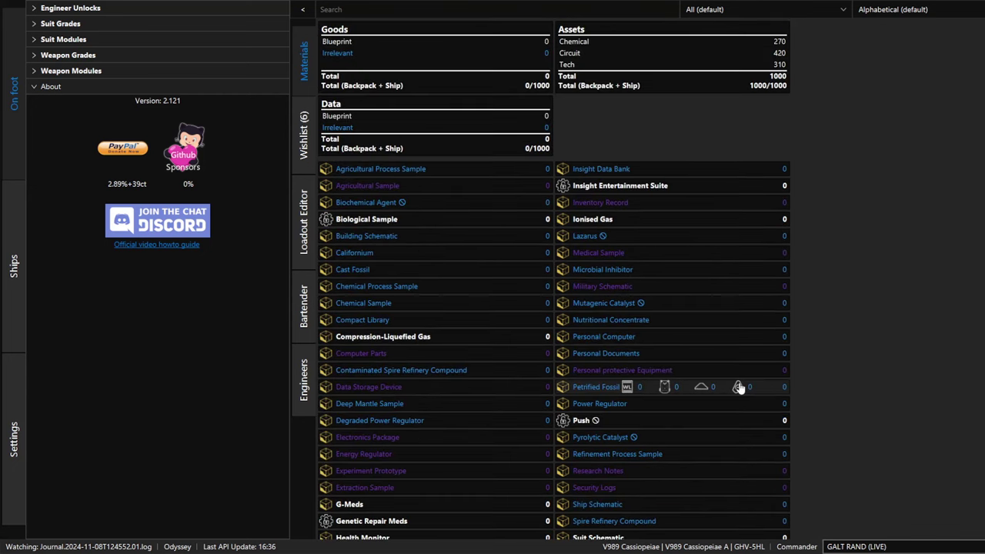
Review the application settings from General and Odyssey Materials through notifications to Frontier API Integration, Augmented Reality and Tracking
left_click(15, 439)
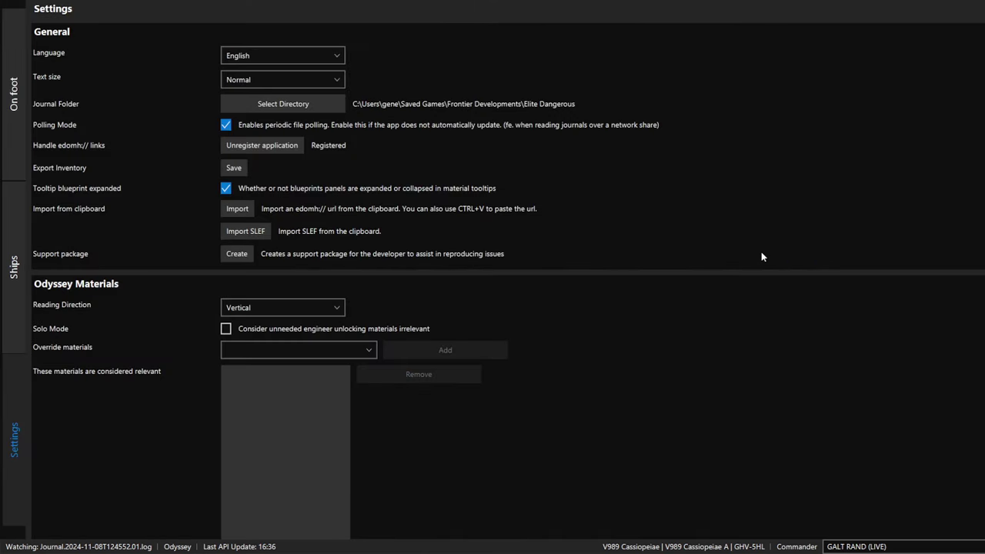
scroll(761, 257, "down", 5)
scroll(760, 257, "down", 10)
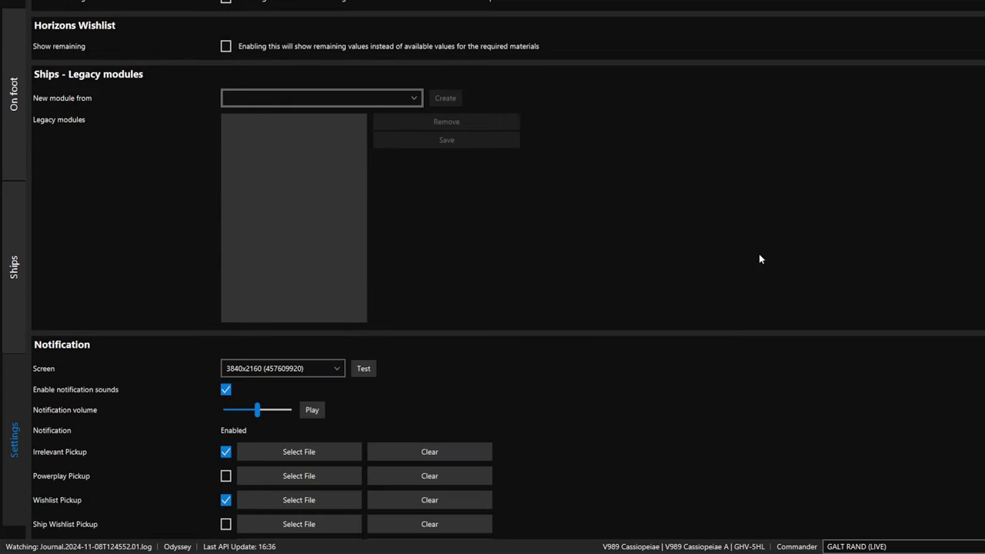
scroll(756, 254, "down", 3)
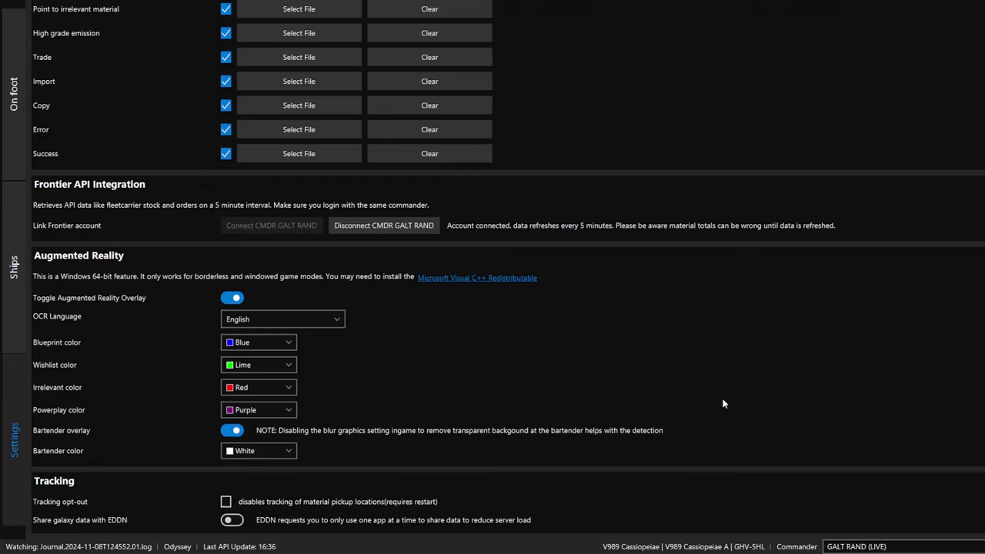
scroll(722, 403, "up", 2)
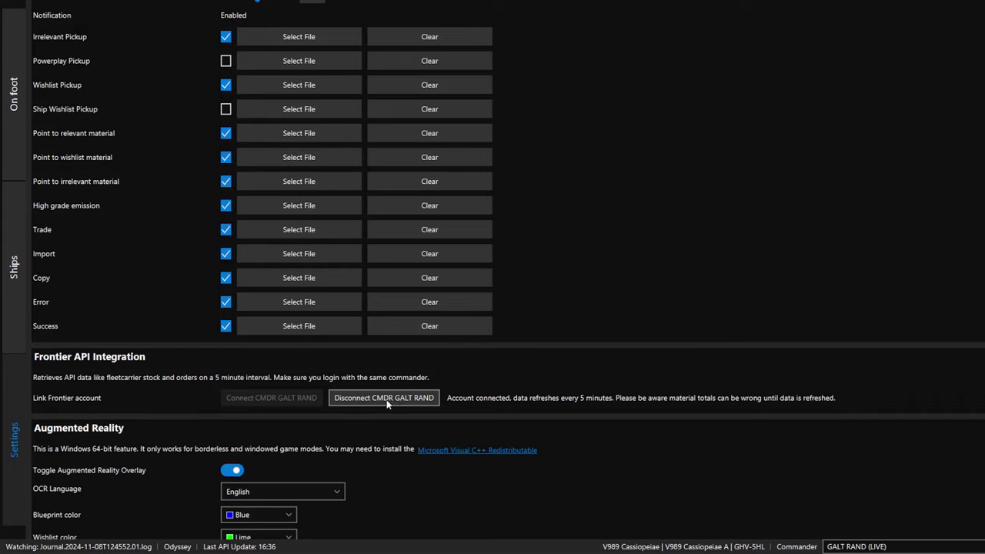
Look back over the settings from Frontier API Integration through Notification and Ships - Legacy modules to General
scroll(702, 412, "up", 2)
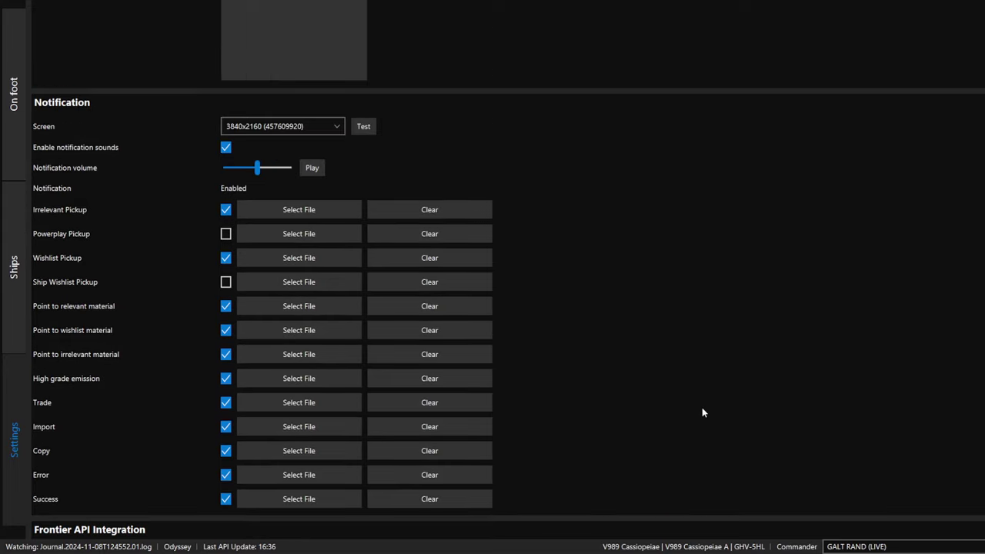
scroll(679, 383, "up", 2)
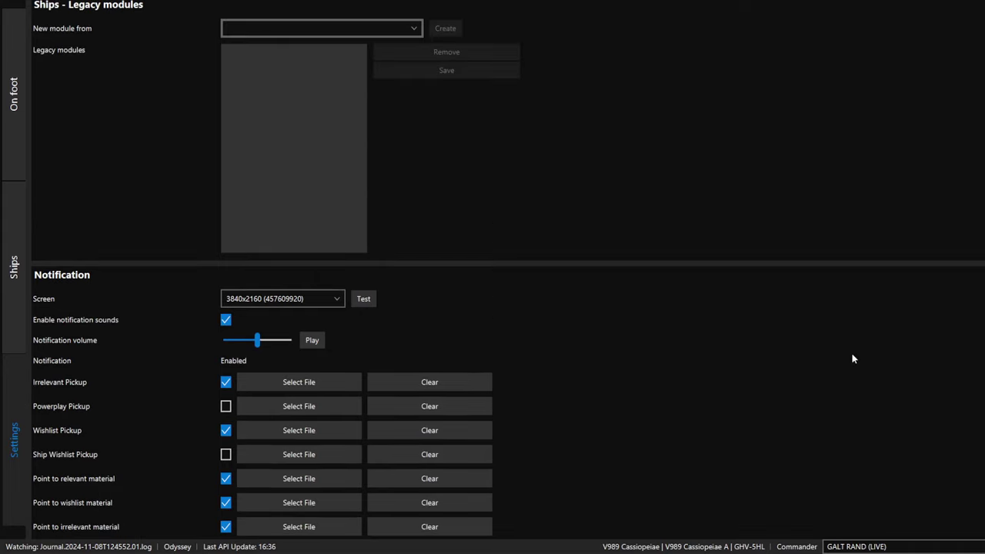
scroll(721, 400, "up", 6)
scroll(721, 401, "up", 3)
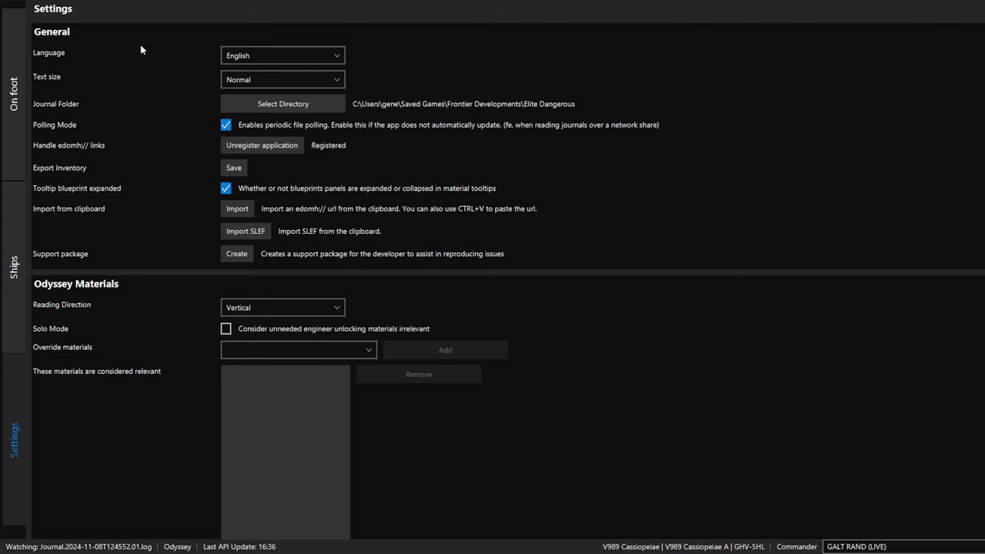
Return to the on-foot materials and look through the goods, chemical, circuit and tech assets down to the data items
left_click(16, 96)
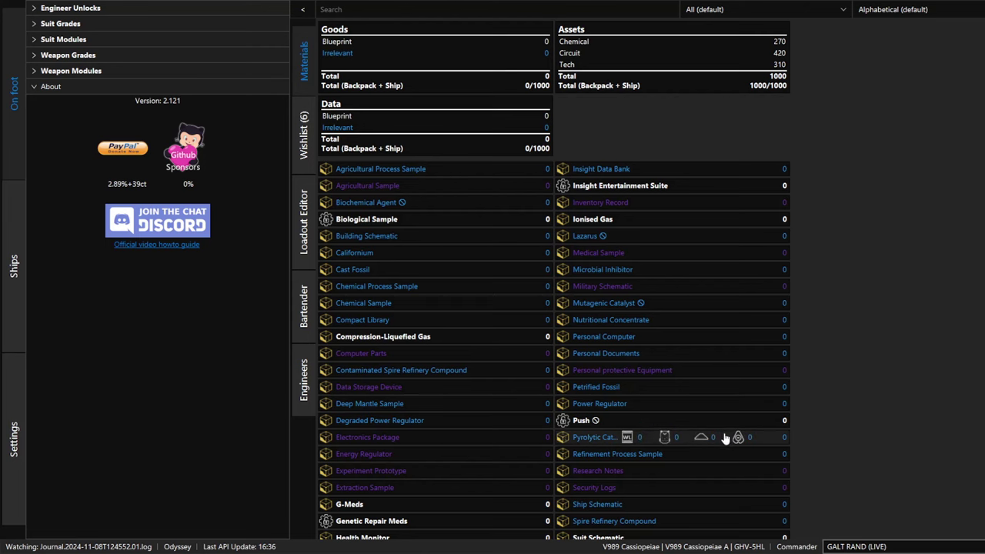
scroll(729, 385, "down", 3)
scroll(708, 377, "down", 3)
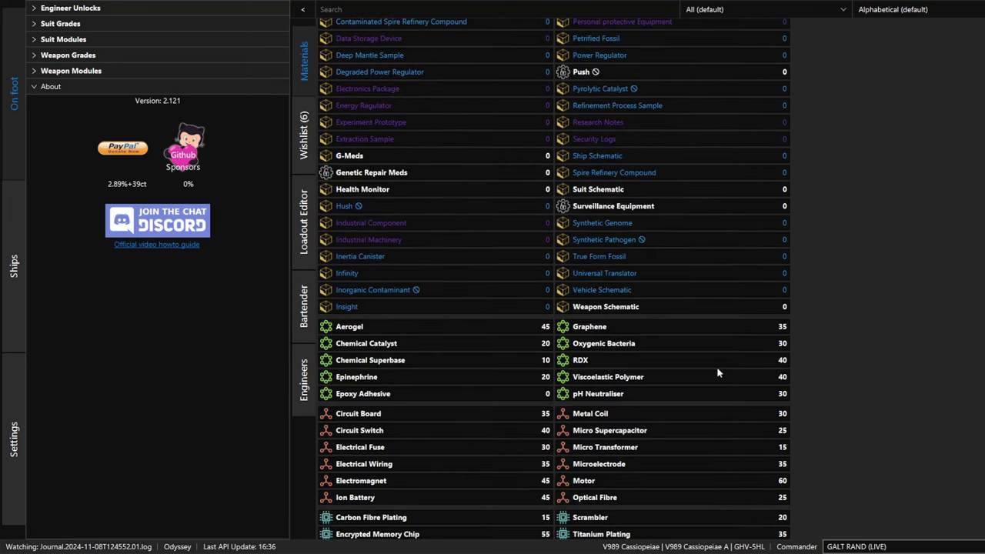
scroll(696, 378, "down", 3)
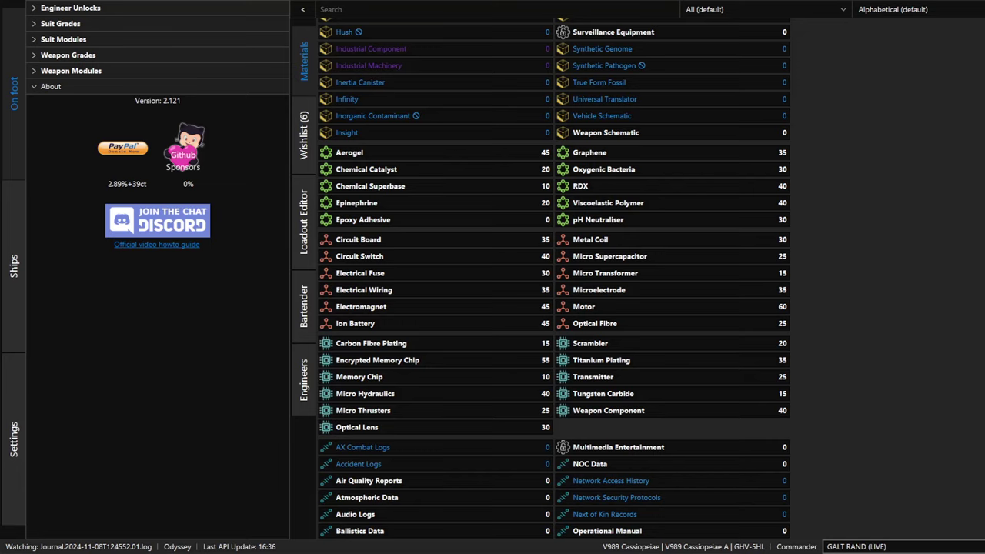
Switch to the ed-odyssey-materials-helper GitHub repository in the browser, read its README and open the latest release
left_click(177, 223)
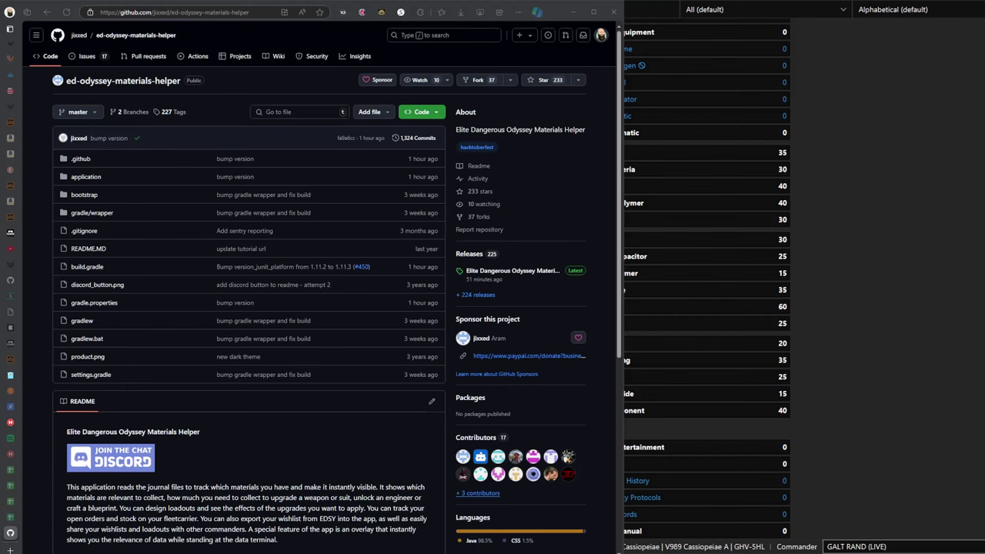
scroll(321, 287, "down", 2)
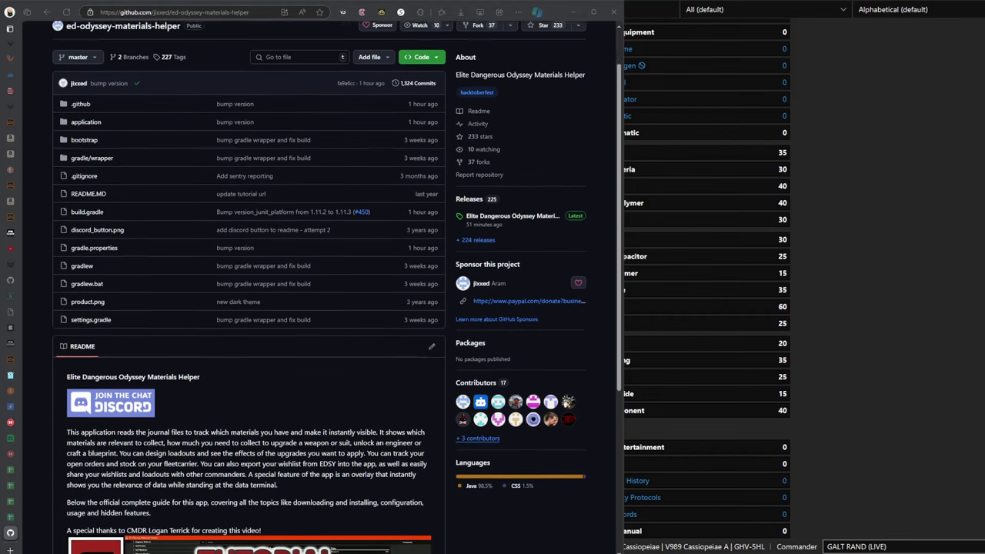
scroll(322, 287, "down", 4)
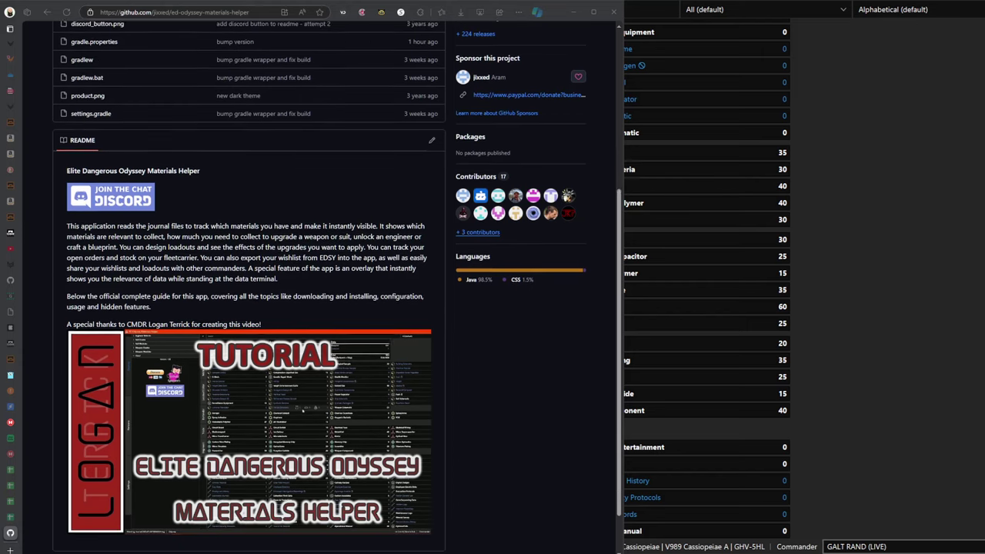
scroll(321, 287, "down", 1)
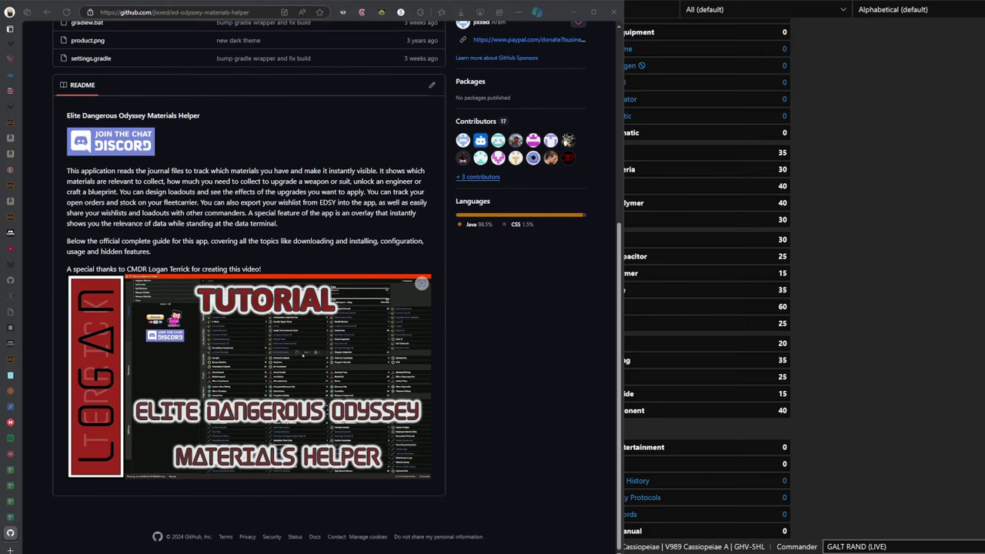
scroll(322, 287, "up", 6)
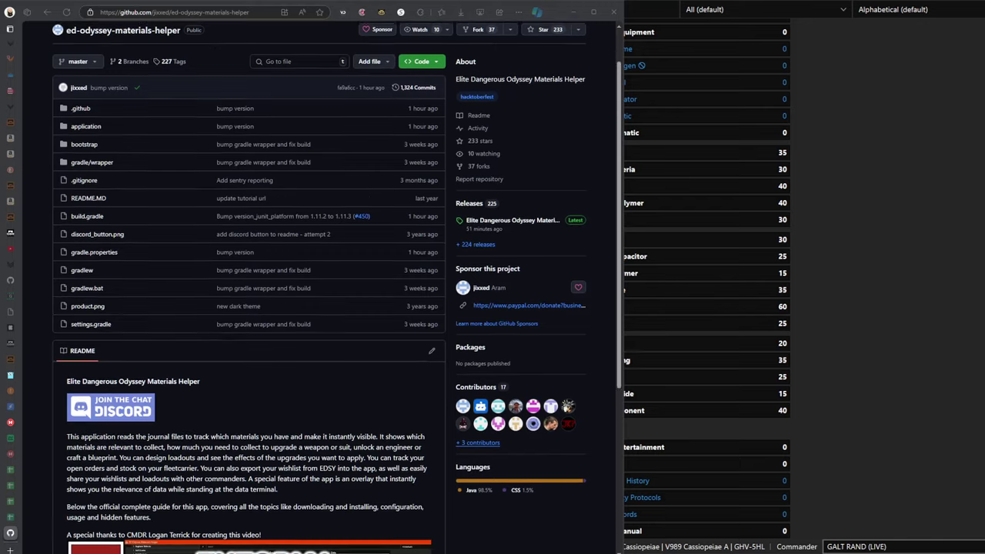
scroll(321, 287, "up", 1)
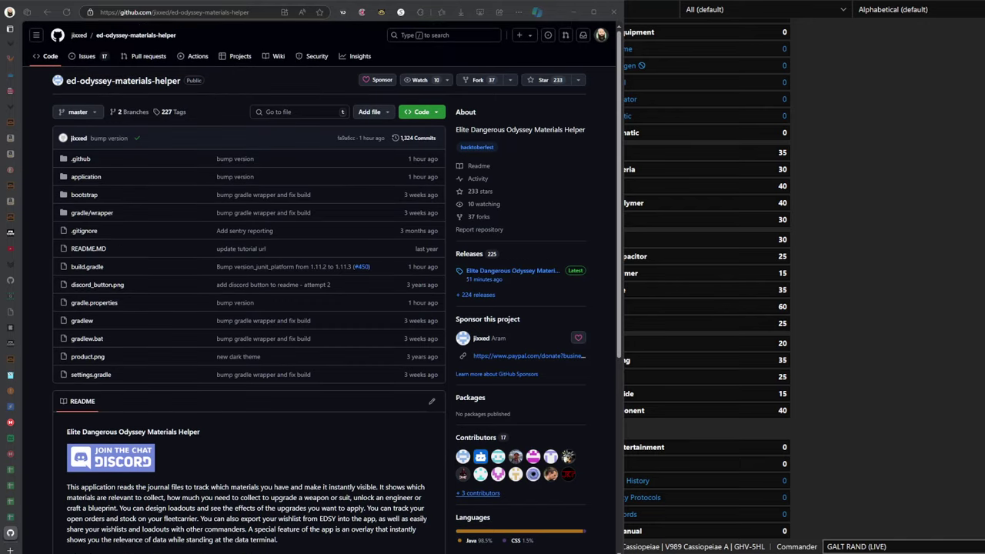
left_click(513, 269)
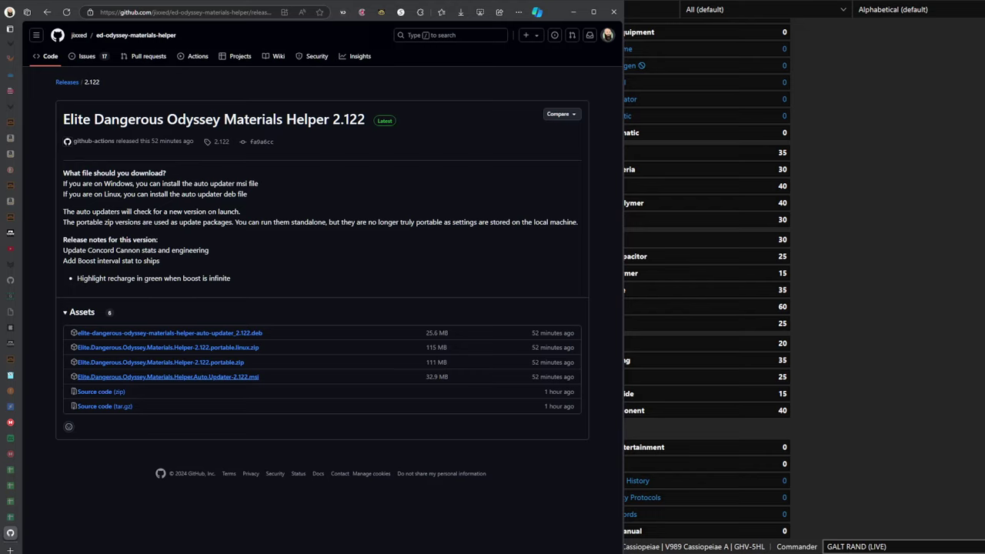
Switch back to the materials helper's ship loadout and show the module specs of the Planetary Vehicle Hangar
key("alt+Tab")
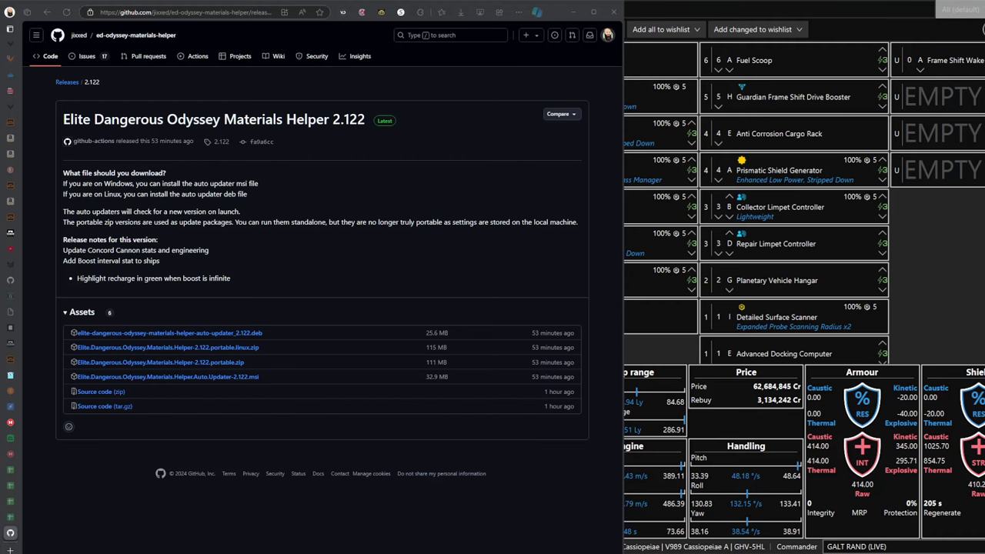
left_click(853, 290)
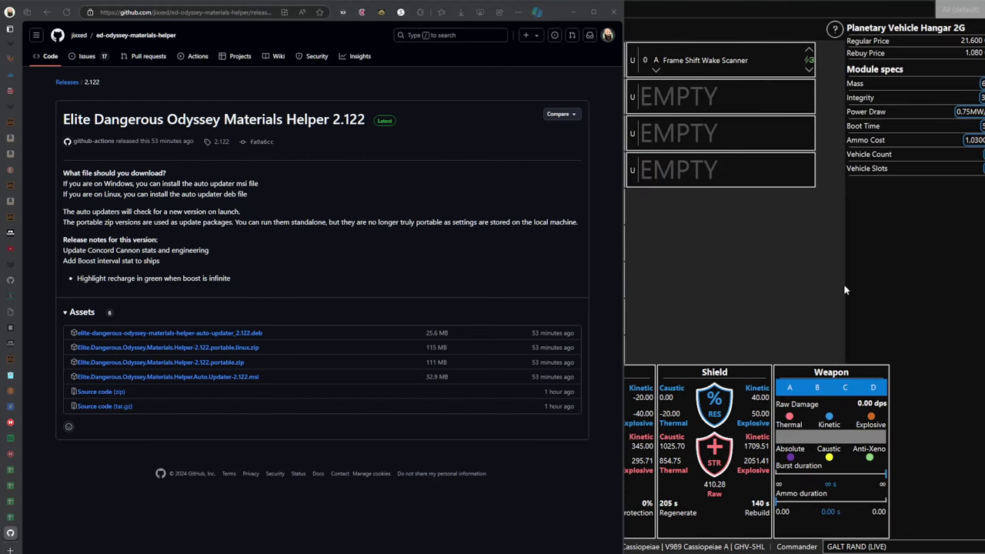